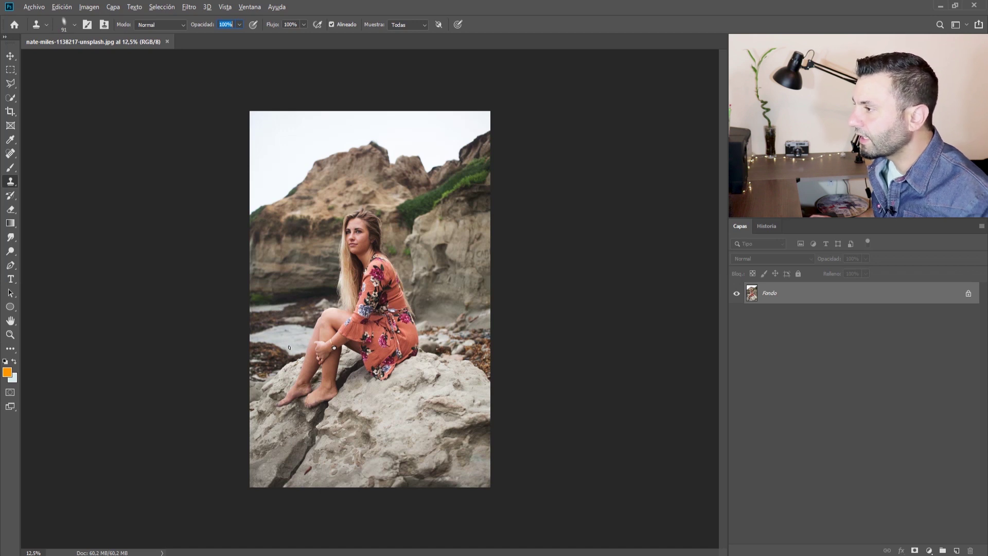
# Choose the Crop tool and lock its ratio to 1:1 (Cuadrado)
pyautogui.press('v')
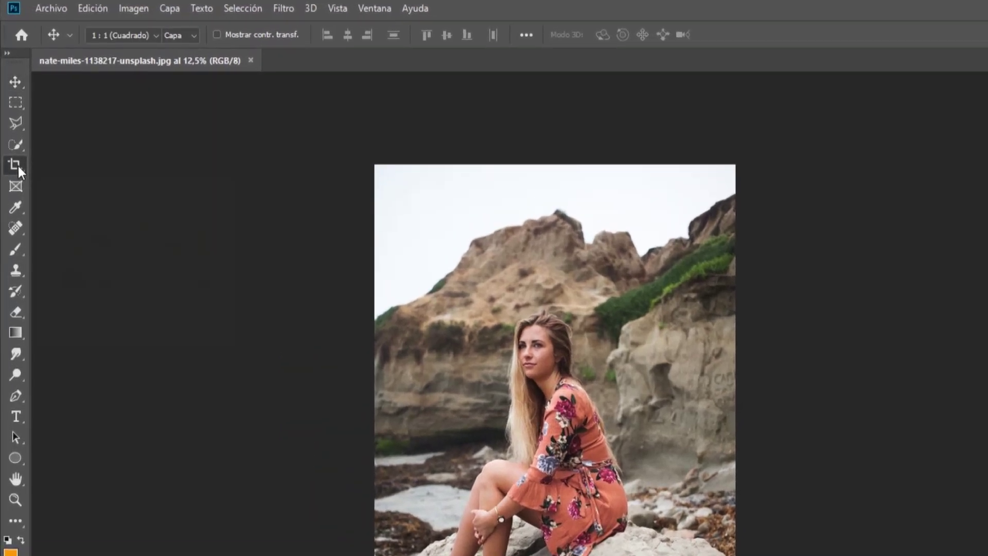
pyautogui.click(18, 166)
pyautogui.press('c')
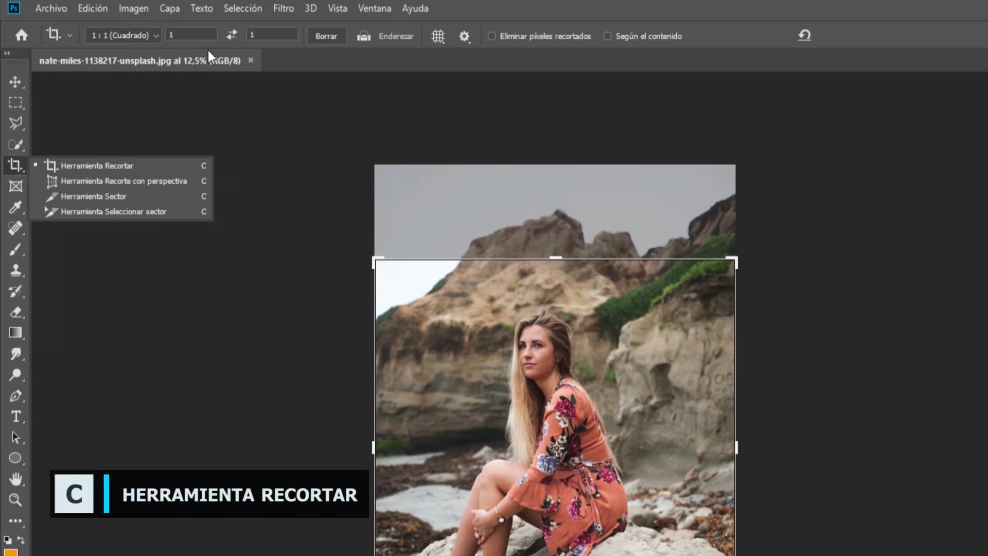
pyautogui.click(154, 35)
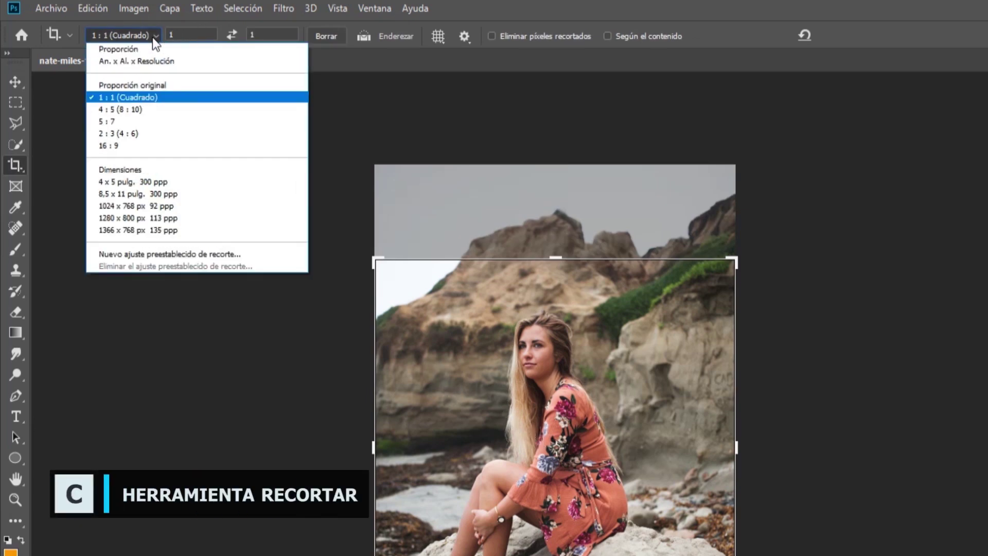
pyautogui.click(143, 45)
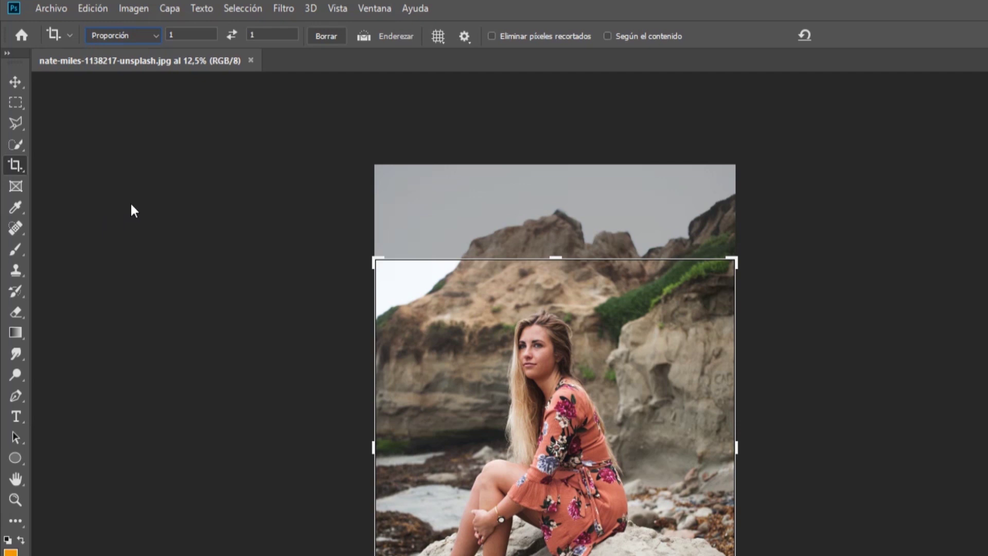
pyautogui.click(153, 37)
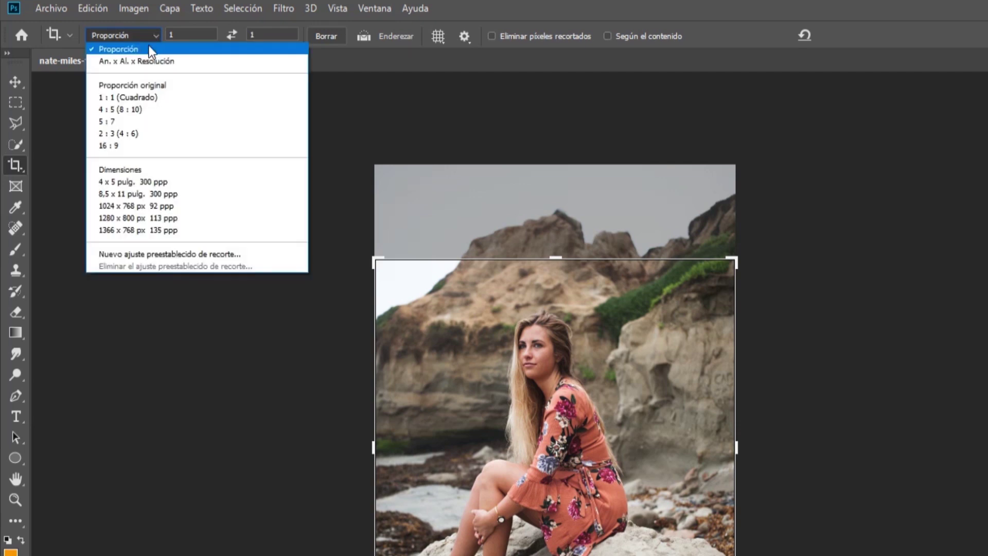
pyautogui.click(139, 98)
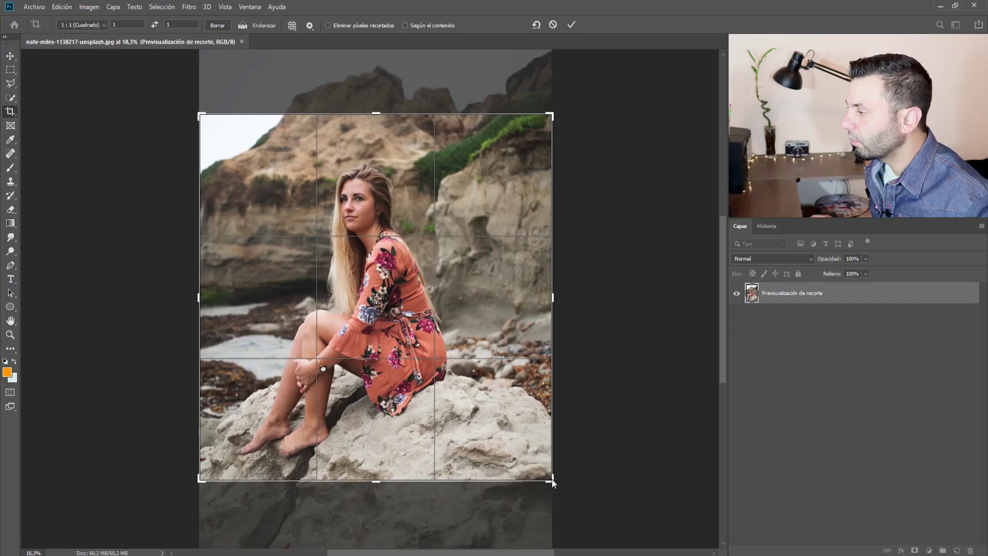
# Size and position the square crop around the seated woman, then apply it
pyautogui.moveTo(552, 480); pyautogui.dragTo(526, 442)
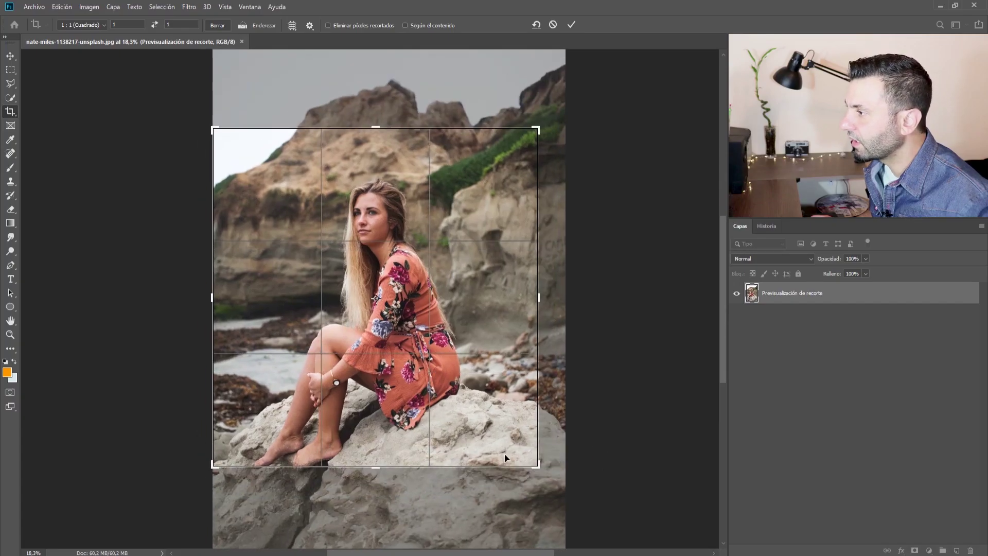
pyautogui.moveTo(359, 354)
pyautogui.mouseDown()
pyautogui.moveTo(360, 322)
pyautogui.moveTo(366, 342)
pyautogui.mouseUp()
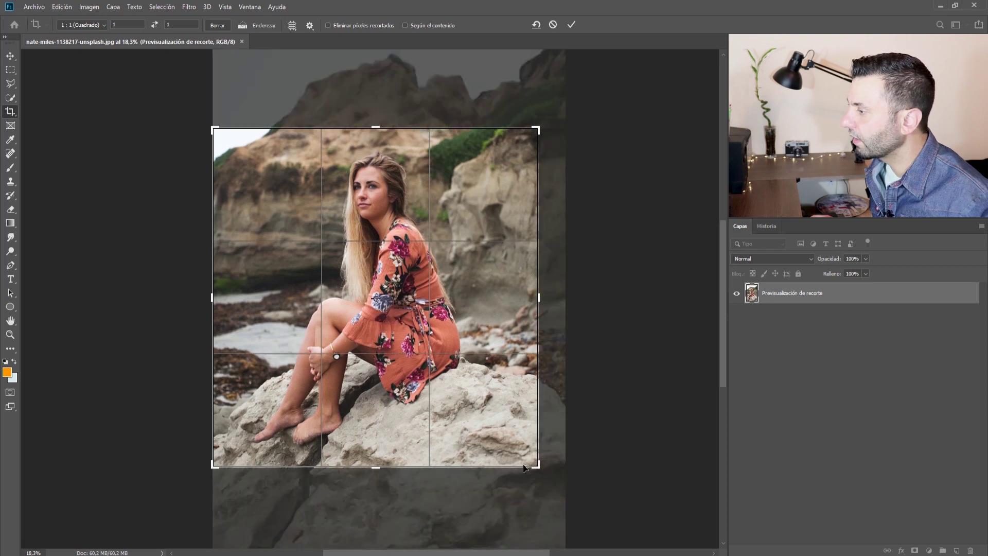
pyautogui.moveTo(517, 466); pyautogui.dragTo(513, 460)
pyautogui.moveTo(441, 397); pyautogui.dragTo(441, 385)
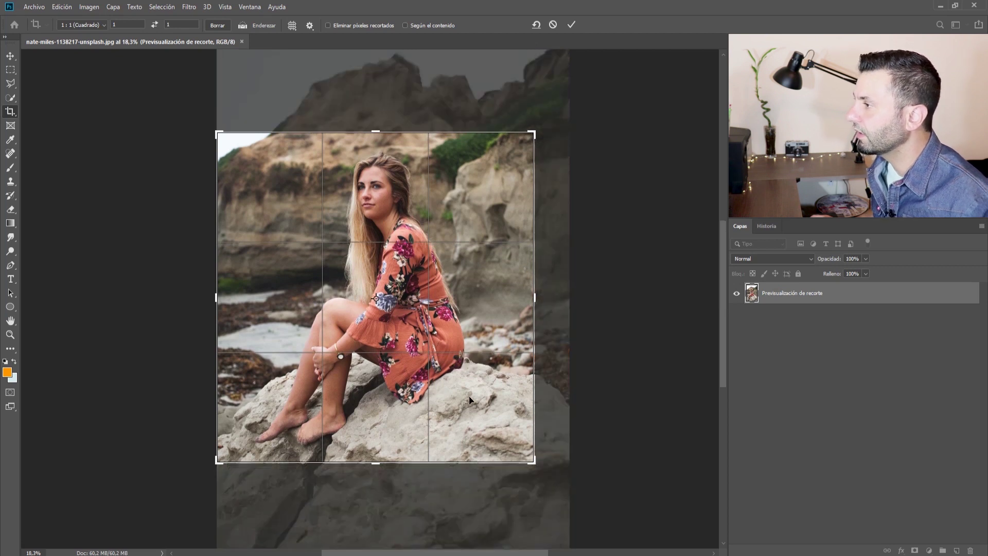
pyautogui.moveTo(470, 398); pyautogui.dragTo(470, 395)
pyautogui.moveTo(465, 493); pyautogui.dragTo(465, 493)
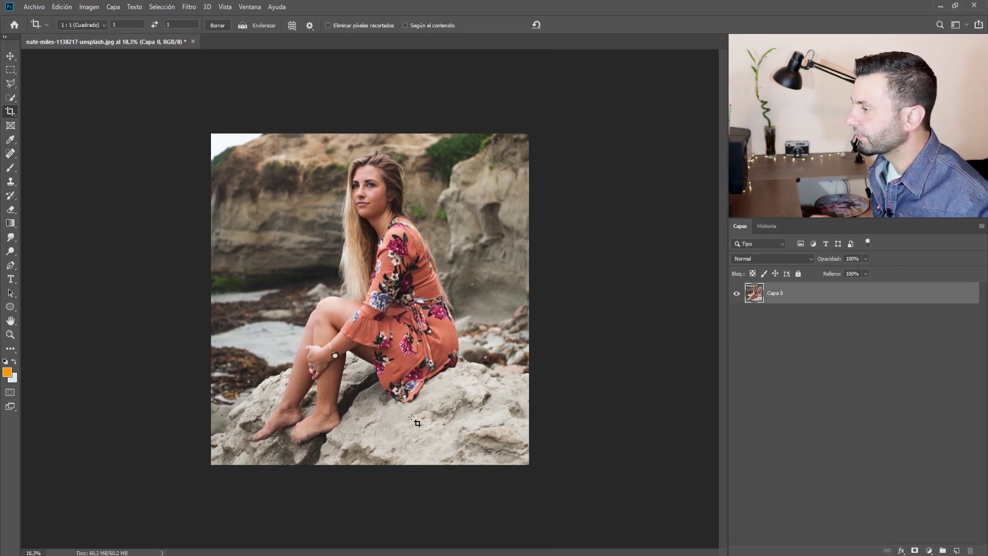
pyautogui.moveTo(529, 449); pyautogui.dragTo(522, 461)
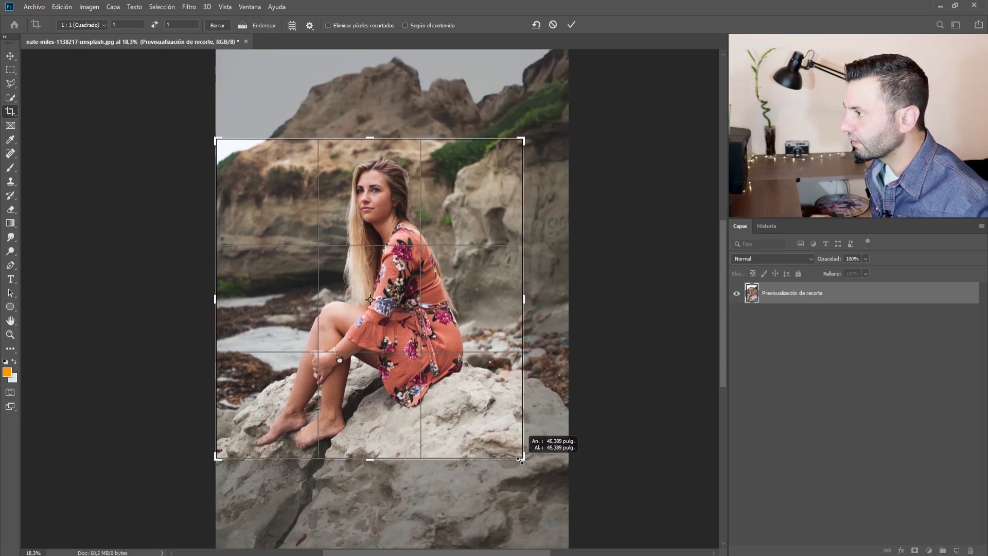
pyautogui.moveTo(522, 461); pyautogui.dragTo(518, 457)
pyautogui.moveTo(474, 424); pyautogui.dragTo(475, 418)
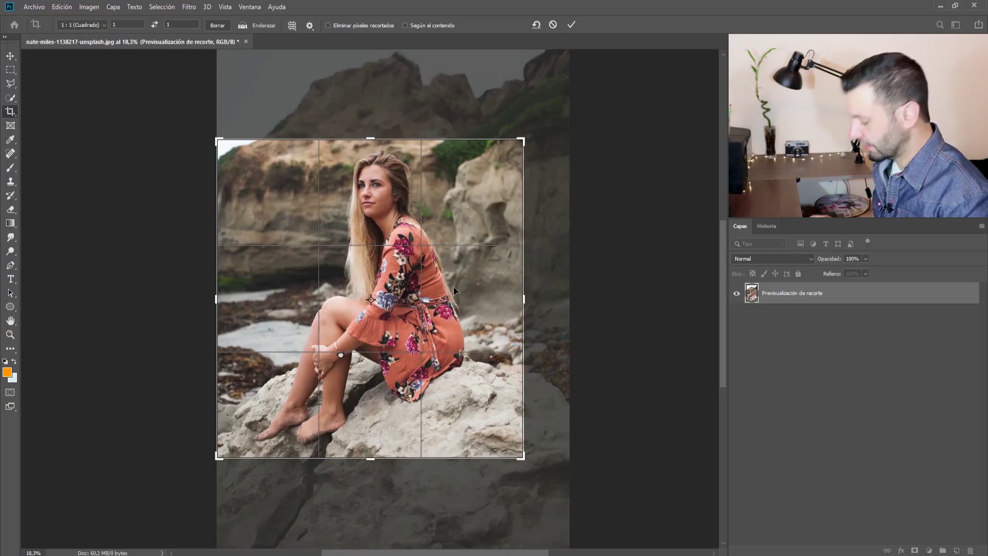
pyautogui.press('Return')
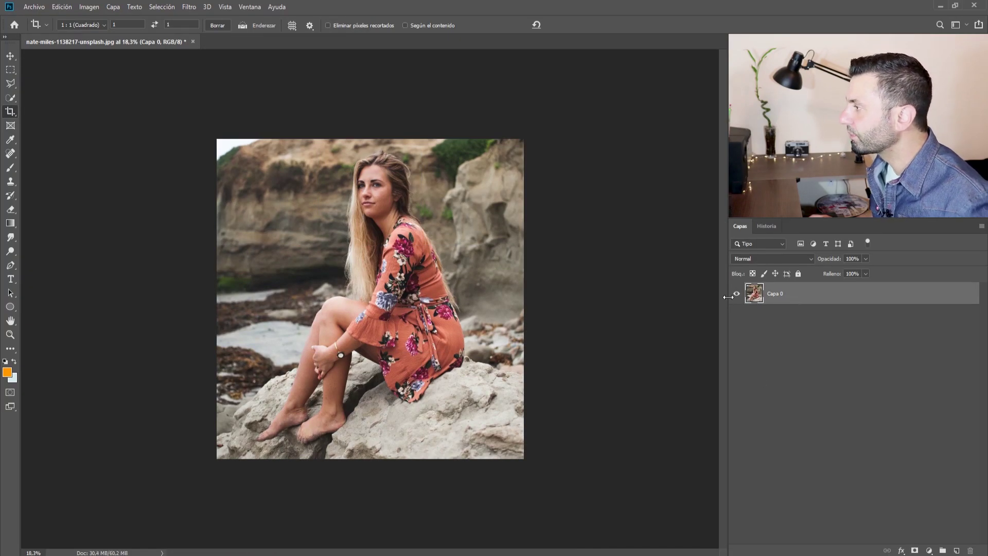
# Reposition the cropped photo with the Move tool so the woman's face is framed
pyautogui.press('v')
pyautogui.moveTo(483, 401)
pyautogui.mouseDown()
pyautogui.moveTo(387, 227)
pyautogui.moveTo(446, 330)
pyautogui.mouseUp()
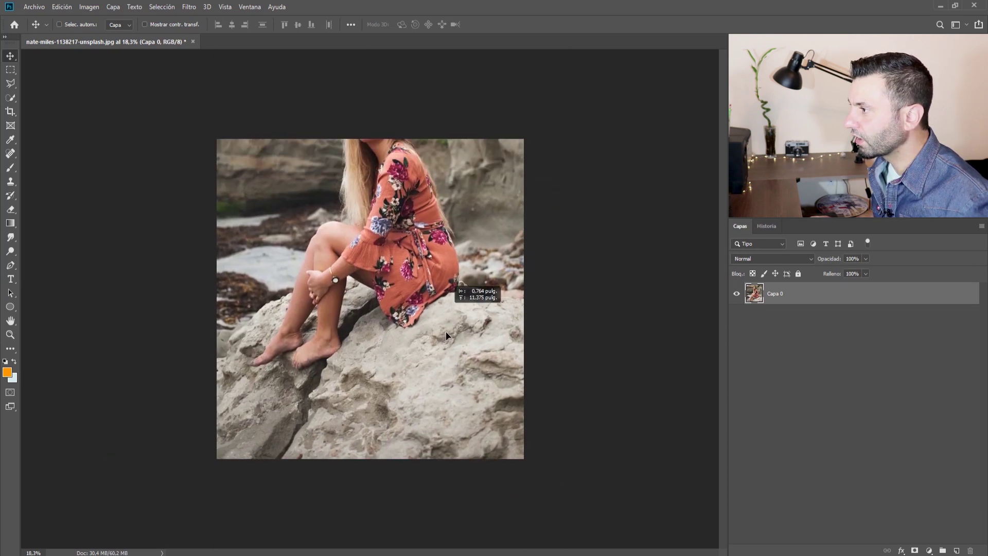
pyautogui.moveTo(446, 329); pyautogui.dragTo(469, 467)
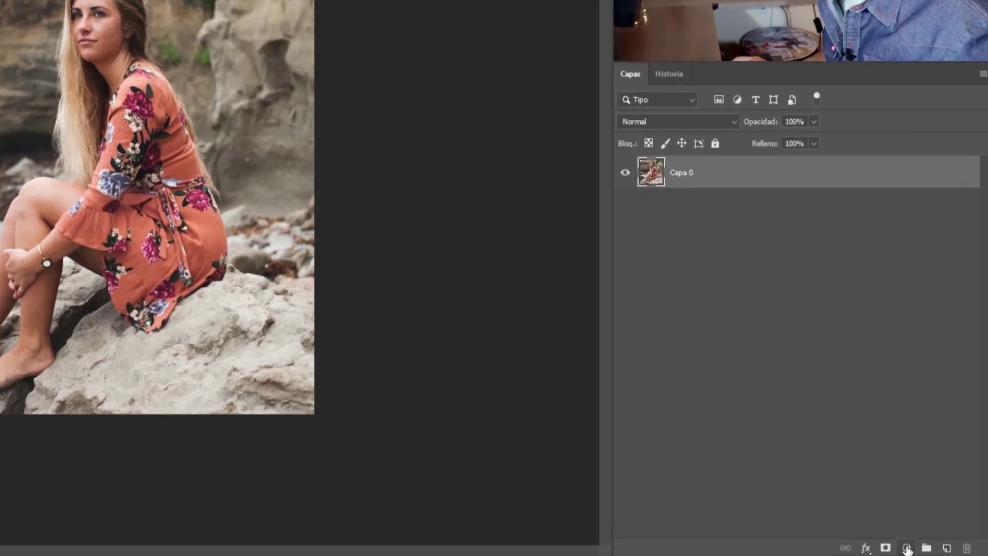
pyautogui.click(929, 549)
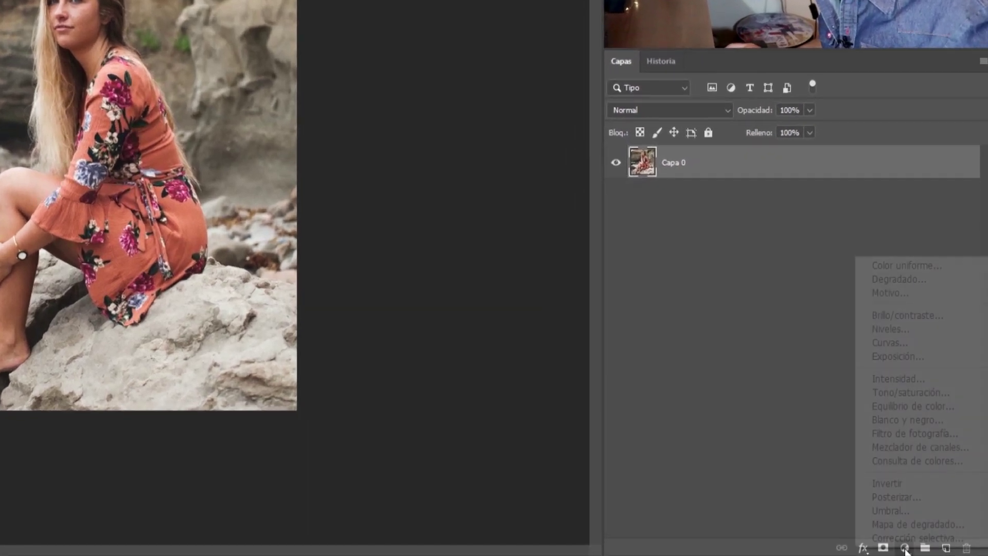
# Add a Curves adjustment layer and shape a gentle S-curve with midtone points
pyautogui.click(873, 344)
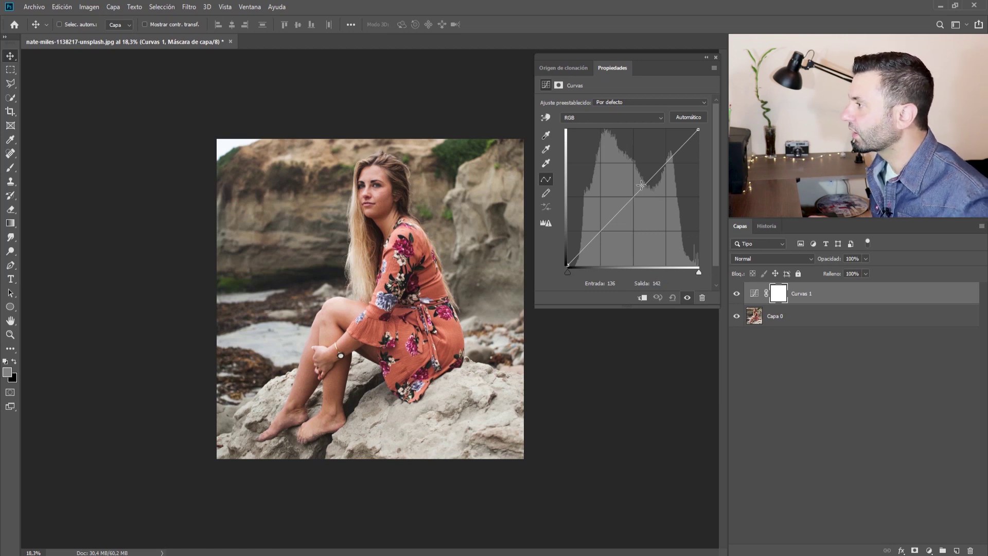
pyautogui.moveTo(647, 179); pyautogui.dragTo(647, 171)
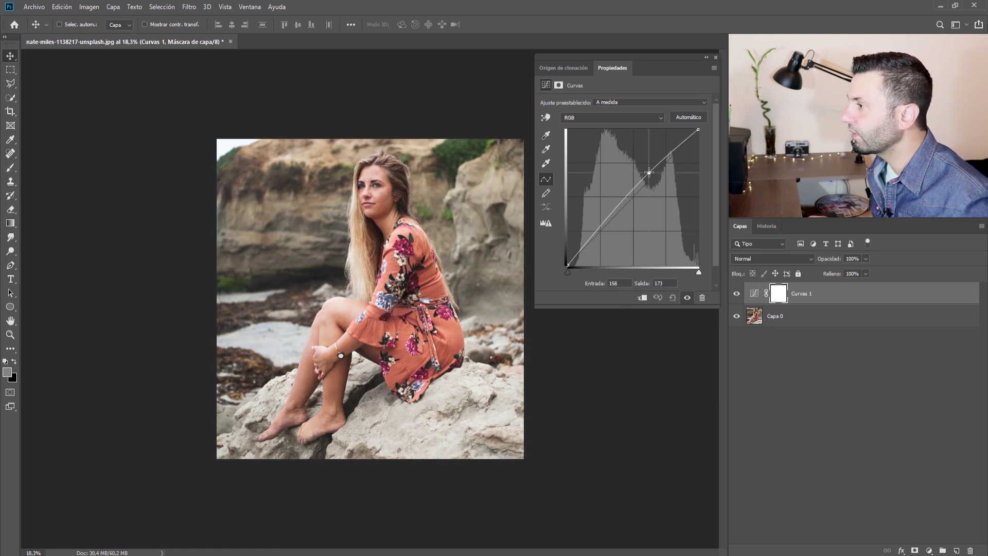
pyautogui.moveTo(647, 171); pyautogui.dragTo(649, 174)
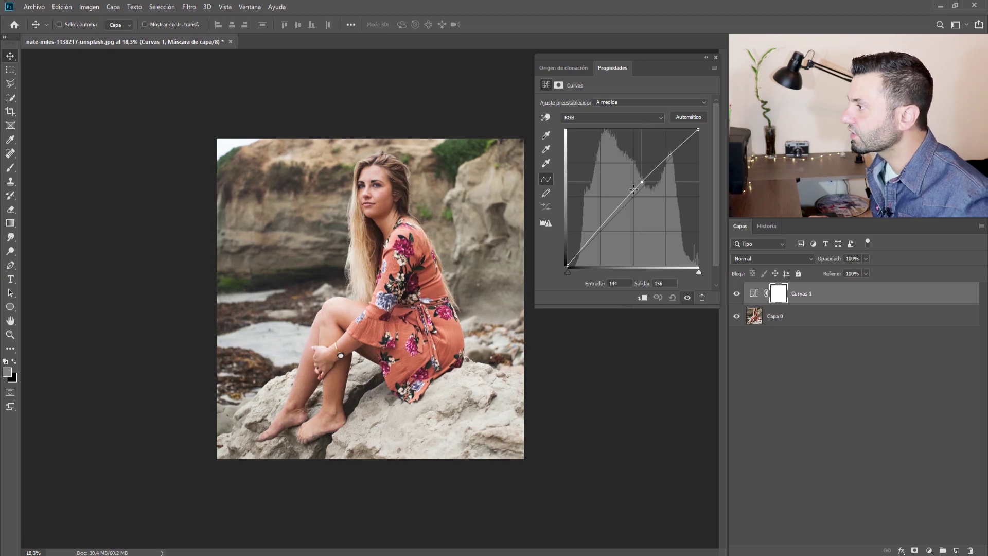
pyautogui.moveTo(650, 171)
pyautogui.mouseDown()
pyautogui.moveTo(582, 242)
pyautogui.moveTo(651, 177)
pyautogui.mouseUp()
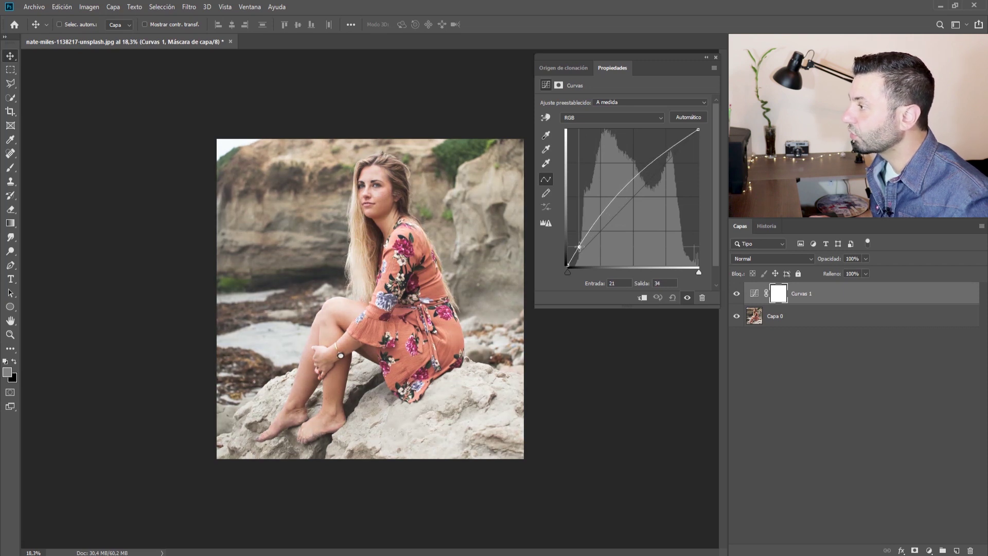
pyautogui.moveTo(651, 176); pyautogui.dragTo(659, 167)
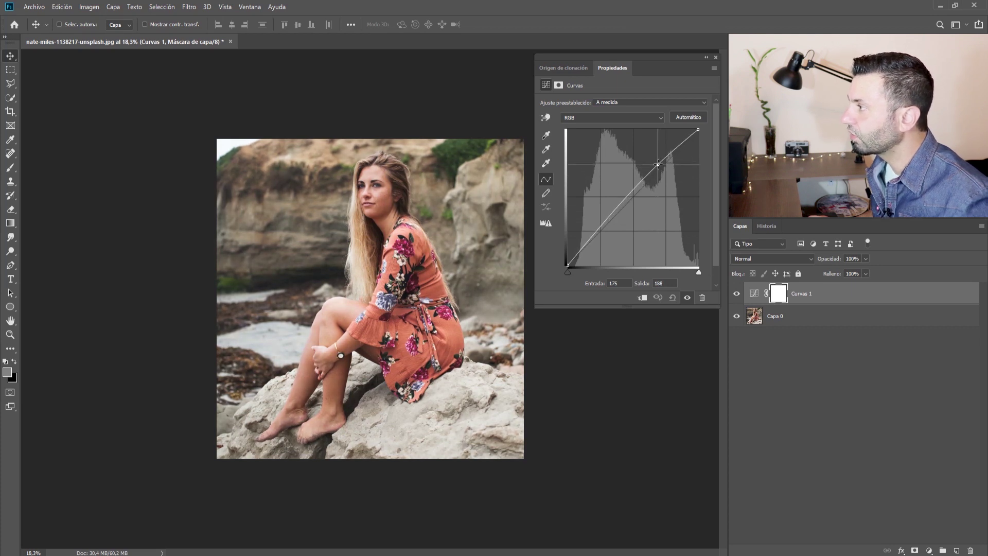
pyautogui.moveTo(659, 168); pyautogui.dragTo(658, 163)
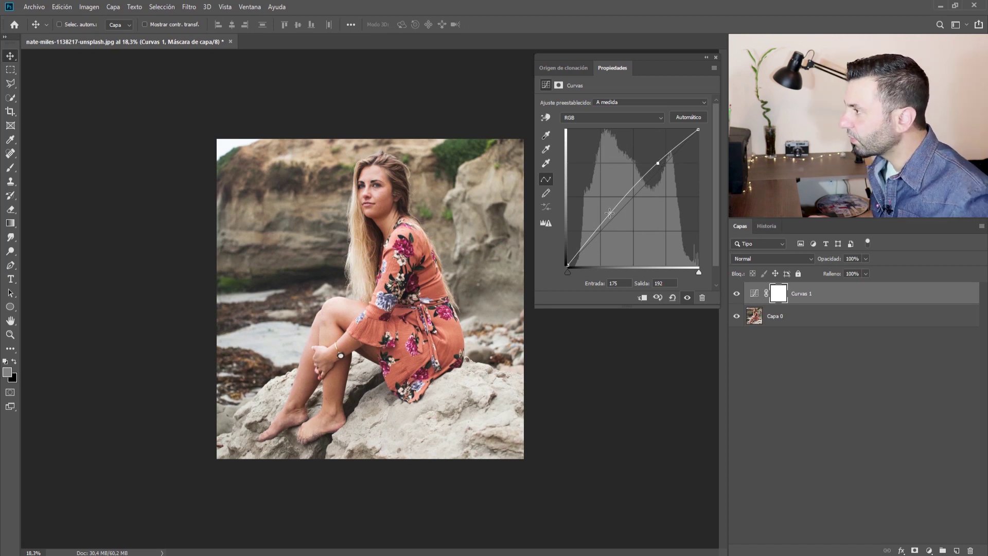
pyautogui.moveTo(617, 203); pyautogui.dragTo(617, 208)
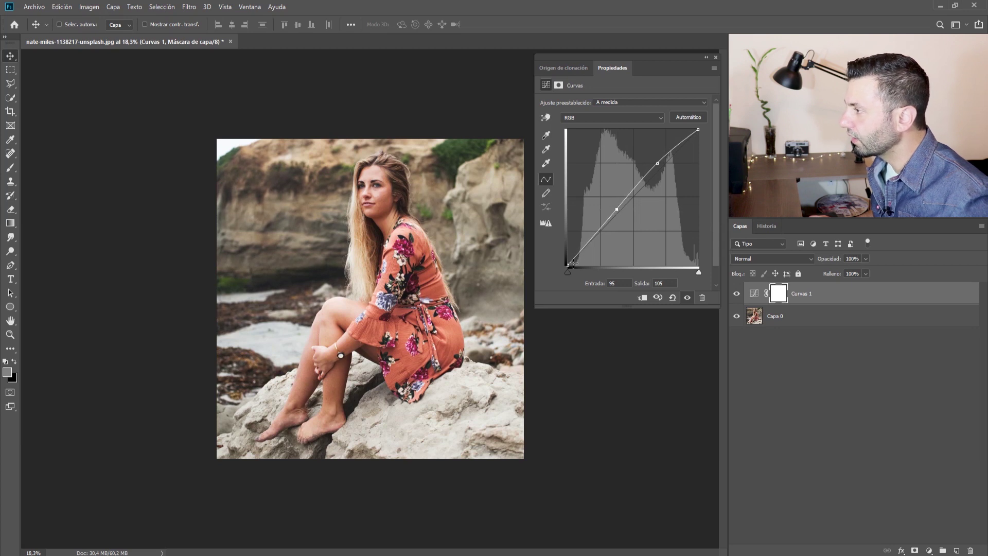
# Raise the RGB black point to output 32 for faded blacks and compare before/after
pyautogui.moveTo(567, 266); pyautogui.dragTo(561, 245)
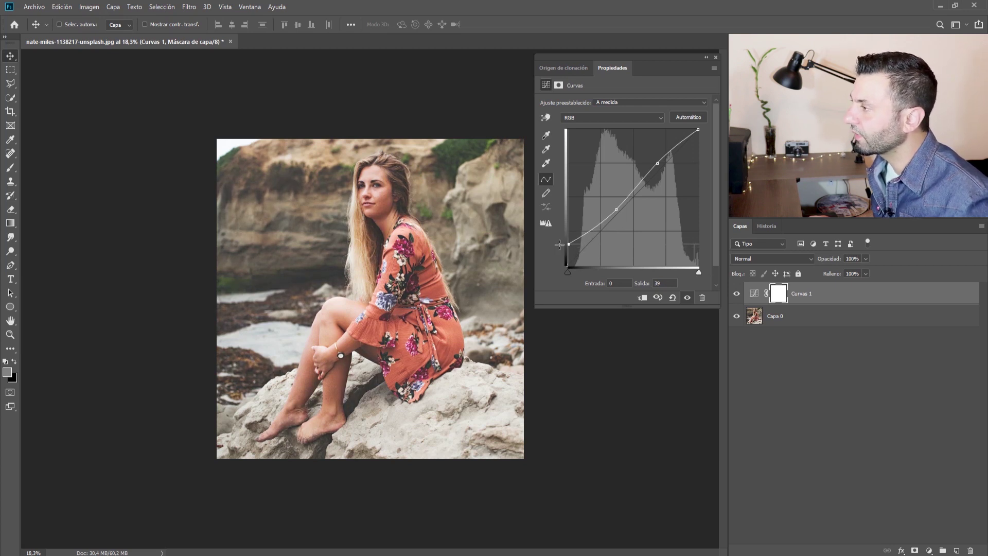
pyautogui.moveTo(557, 242); pyautogui.dragTo(548, 208)
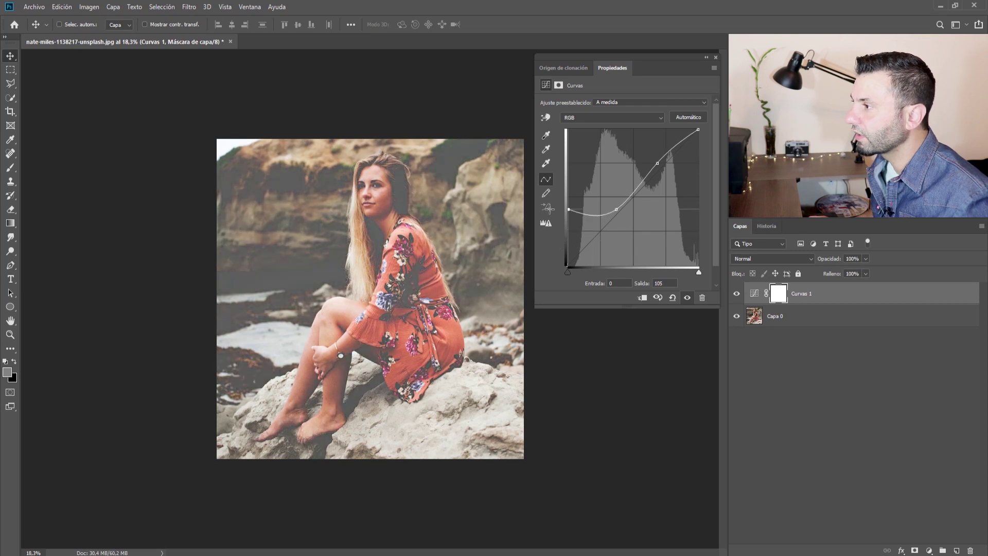
pyautogui.moveTo(547, 208)
pyautogui.mouseDown()
pyautogui.moveTo(532, 262)
pyautogui.moveTo(527, 251)
pyautogui.mouseUp()
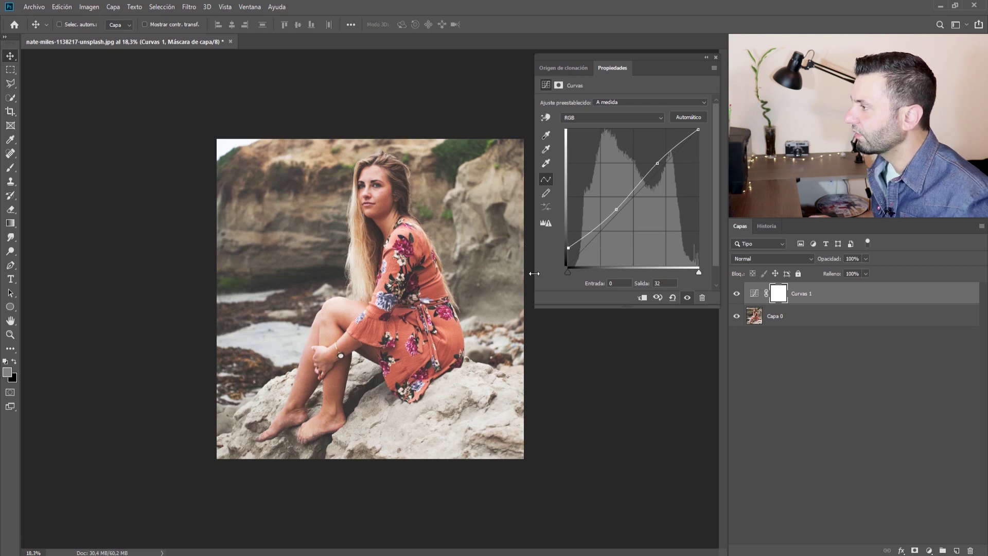
pyautogui.click(736, 293)
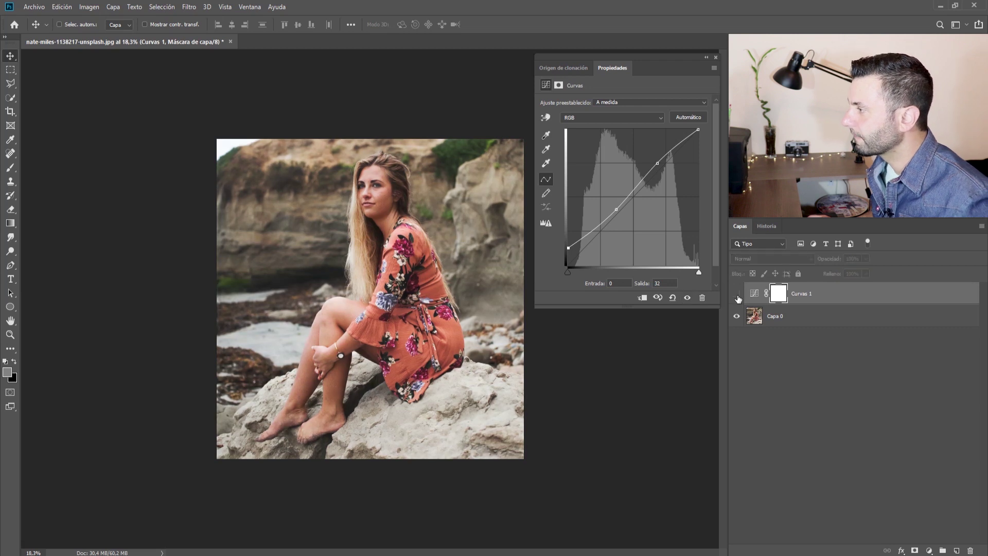
pyautogui.click(736, 294)
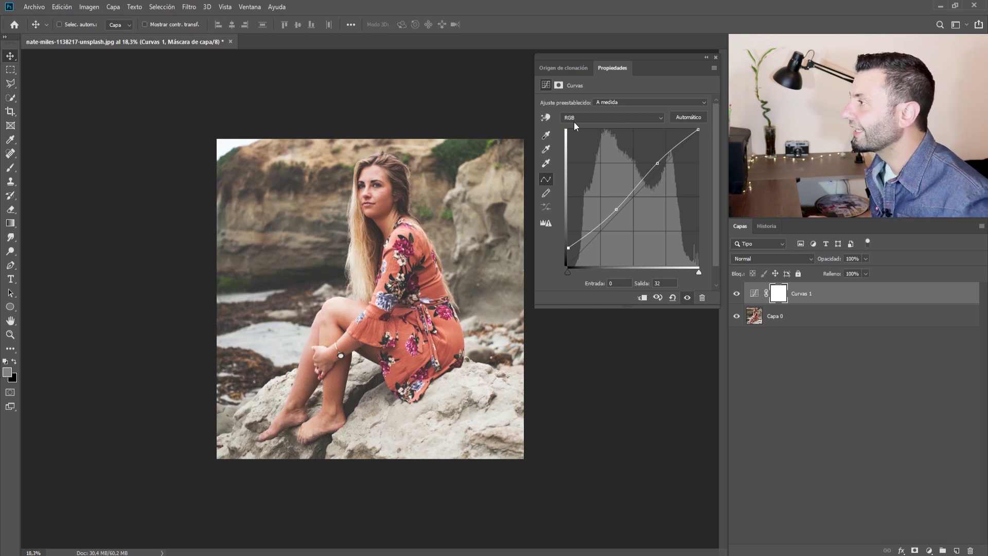
pyautogui.click(606, 117)
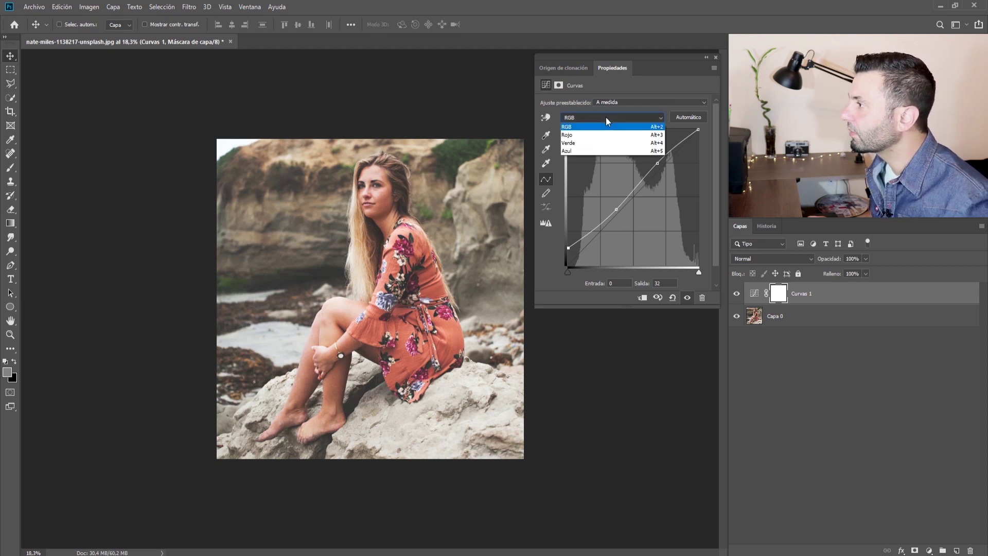
# On the Rojo channel, add a midpoint and lift the black point to about output 37
pyautogui.click(577, 135)
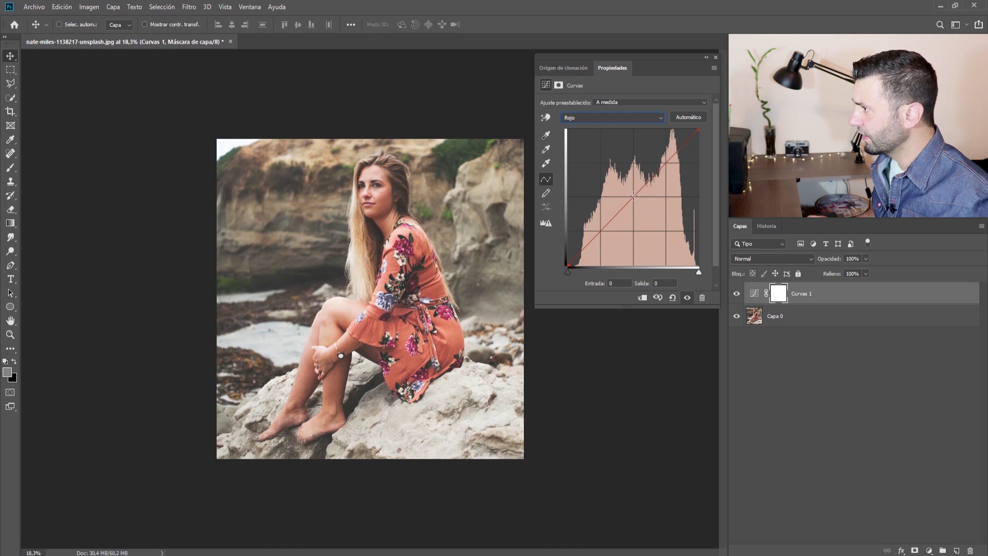
pyautogui.click(633, 195)
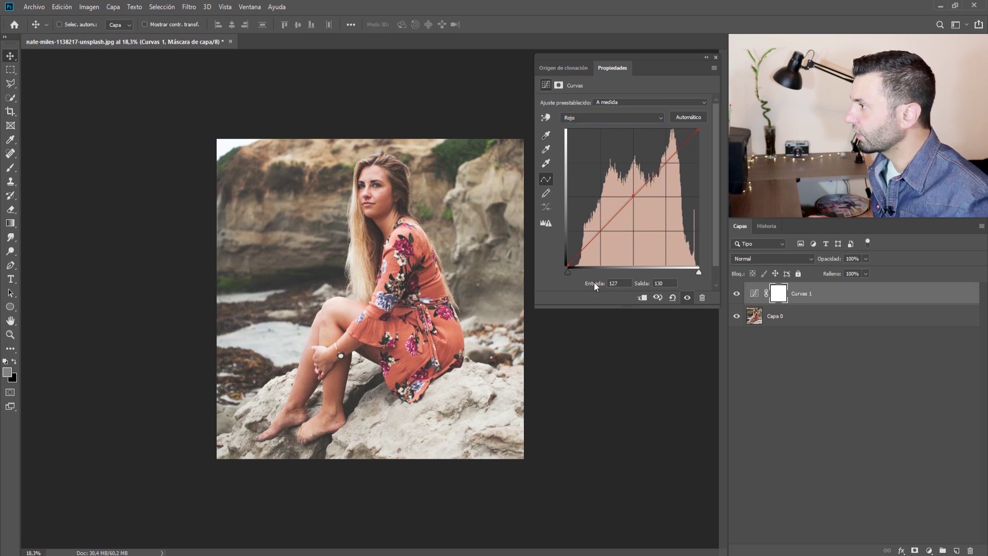
pyautogui.moveTo(568, 264); pyautogui.dragTo(556, 244)
pyautogui.moveTo(554, 248); pyautogui.dragTo(533, 211)
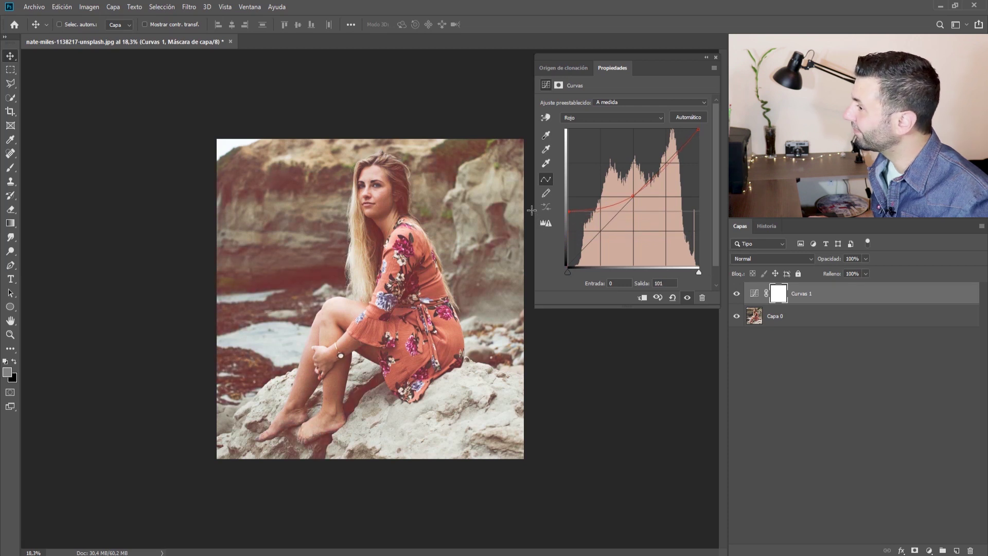
pyautogui.moveTo(533, 211); pyautogui.dragTo(502, 238)
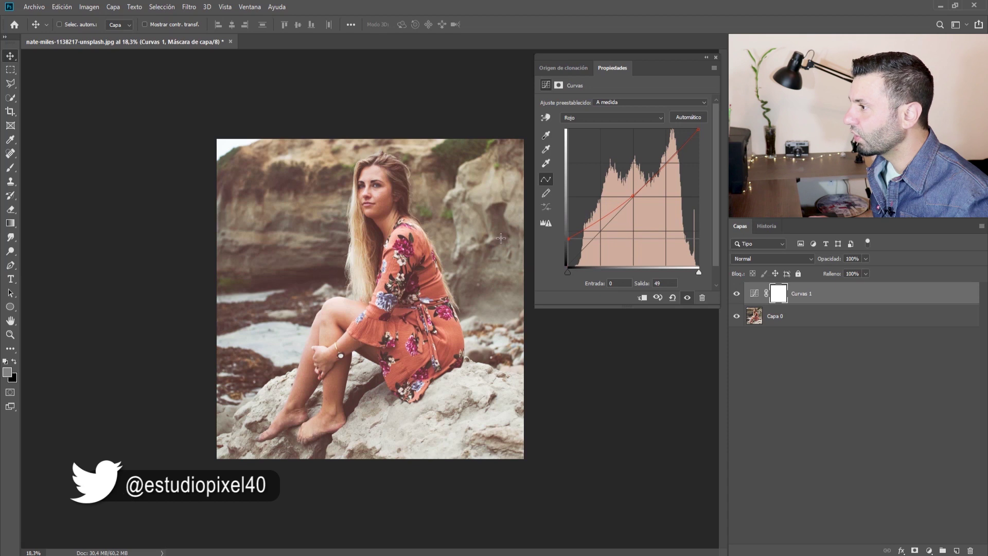
pyautogui.moveTo(500, 238); pyautogui.dragTo(496, 244)
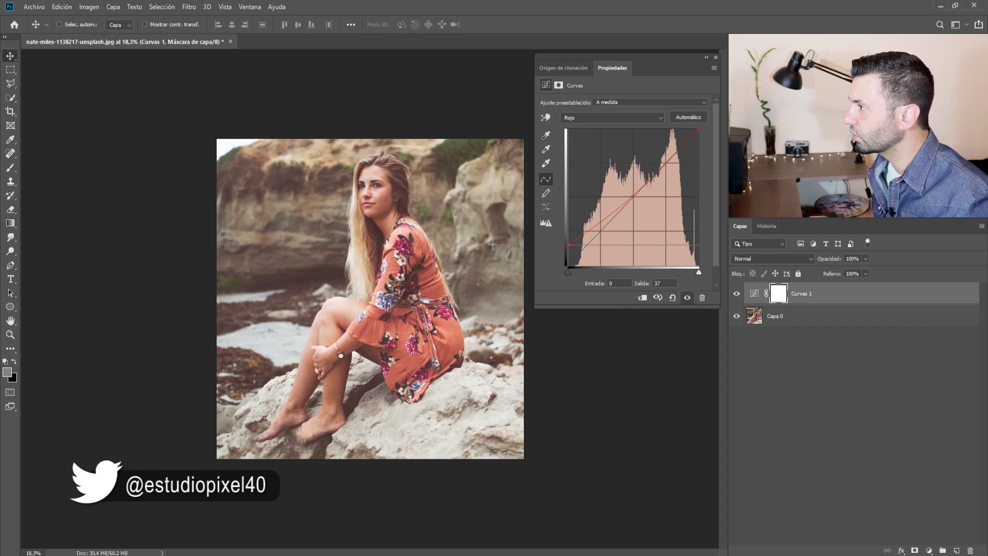
pyautogui.click(637, 119)
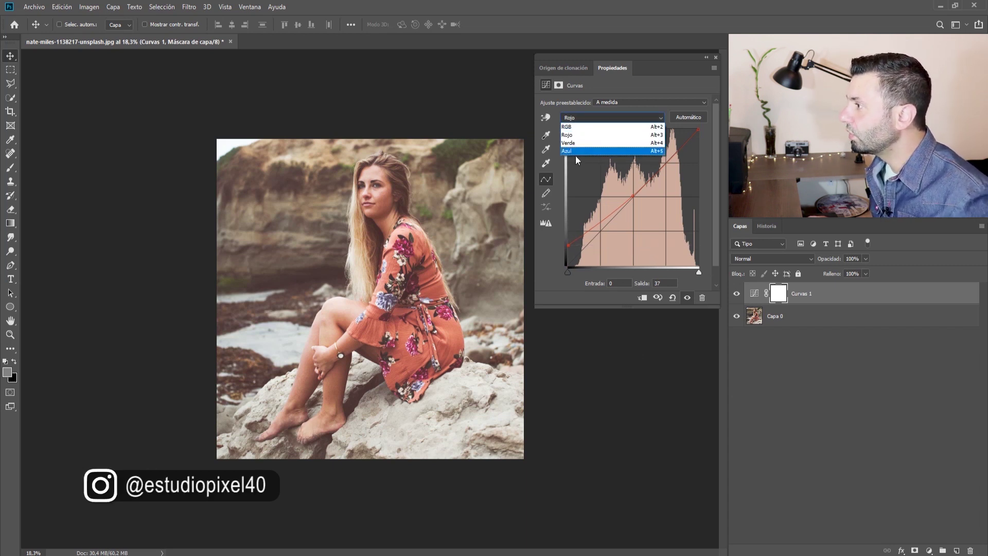
# On the Azul channel, add a midpoint and lift the black point to output 43
pyautogui.click(572, 151)
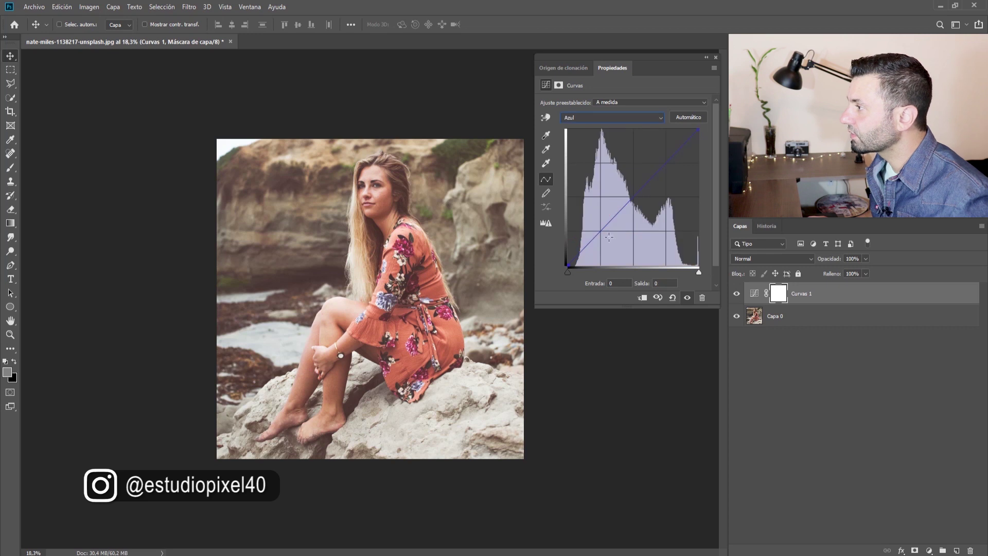
pyautogui.click(632, 198)
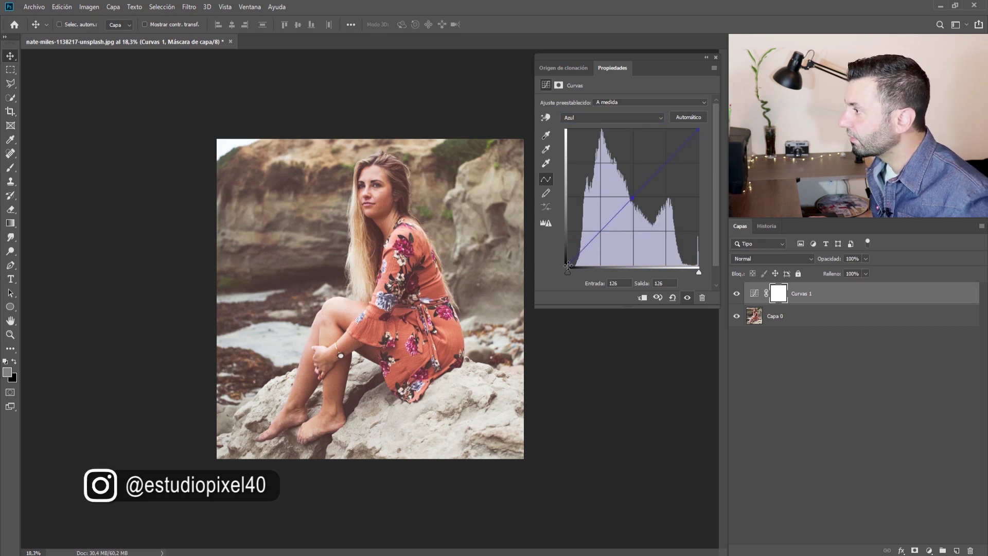
pyautogui.moveTo(568, 264); pyautogui.dragTo(558, 237)
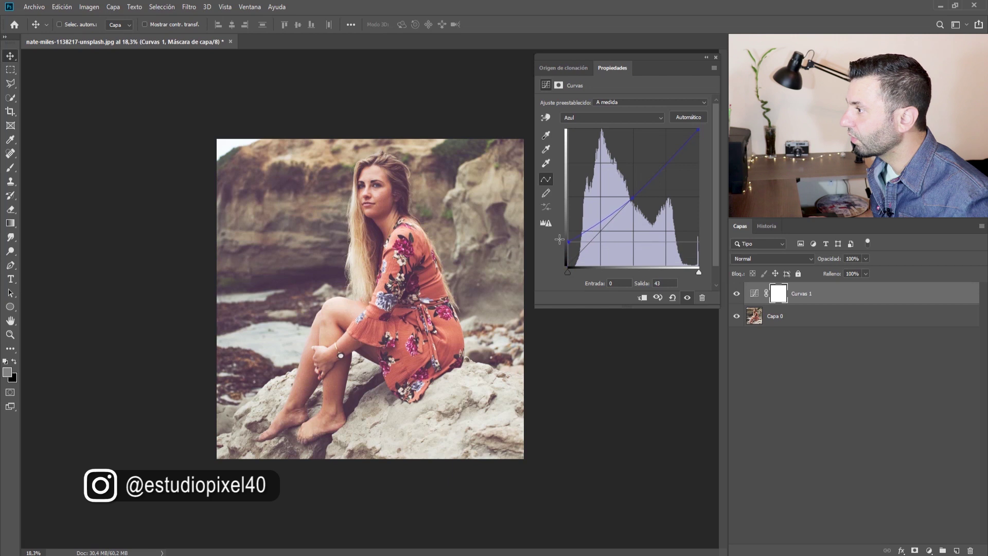
pyautogui.moveTo(556, 237); pyautogui.dragTo(555, 241)
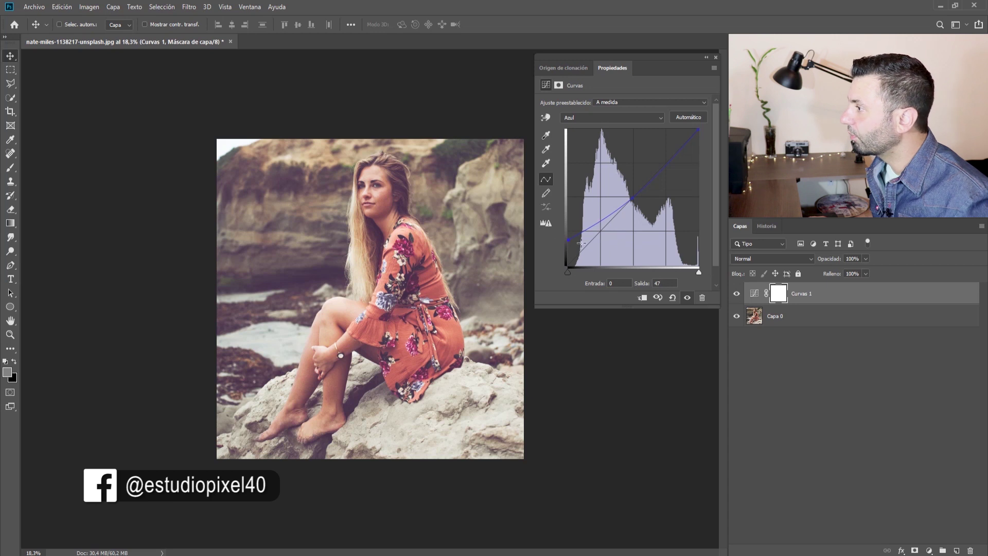
pyautogui.moveTo(567, 239); pyautogui.dragTo(565, 242)
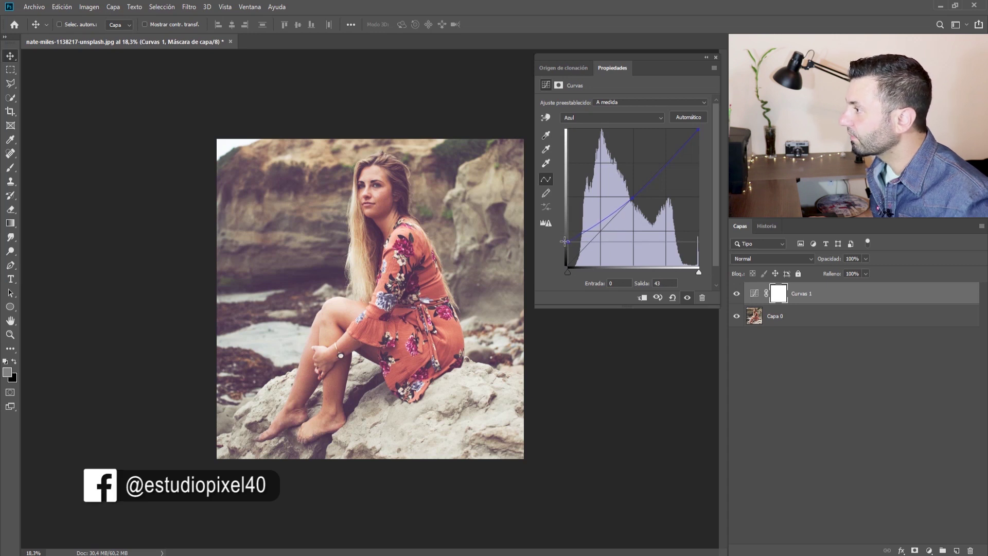
pyautogui.click(584, 118)
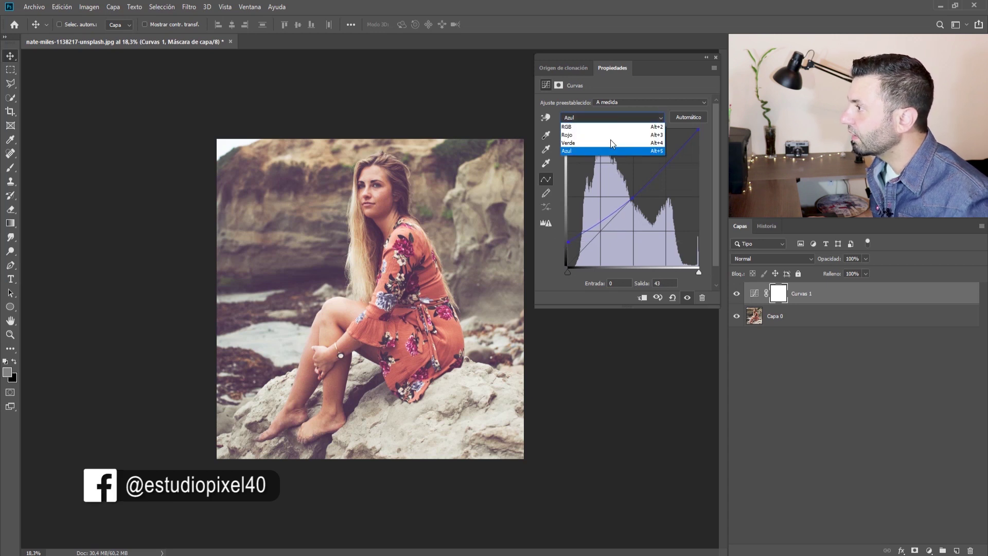
# Move the Verde black point to input 34, return to RGB, and hide the Curves layer
pyautogui.click(574, 144)
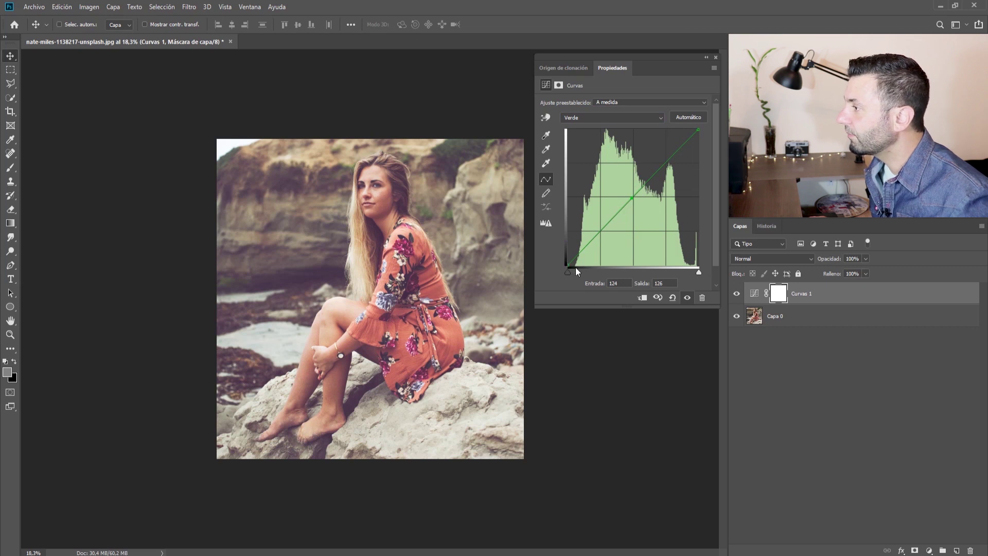
pyautogui.moveTo(569, 264); pyautogui.dragTo(589, 267)
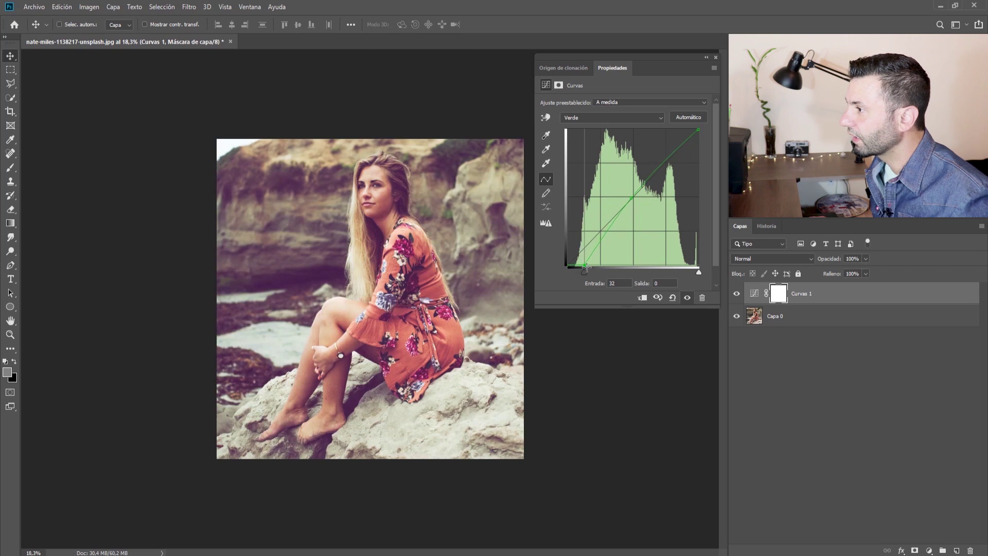
pyautogui.moveTo(589, 267); pyautogui.dragTo(587, 267)
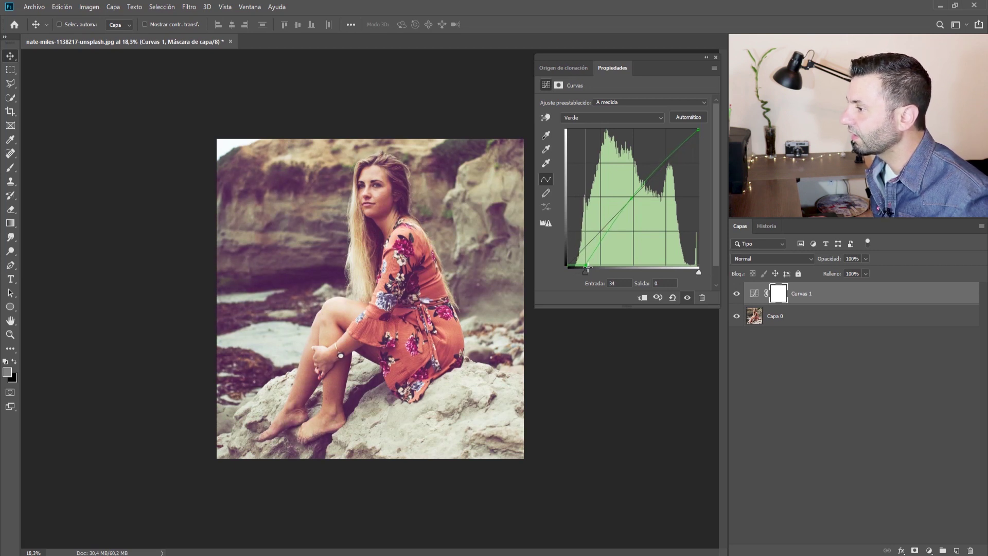
pyautogui.click(607, 117)
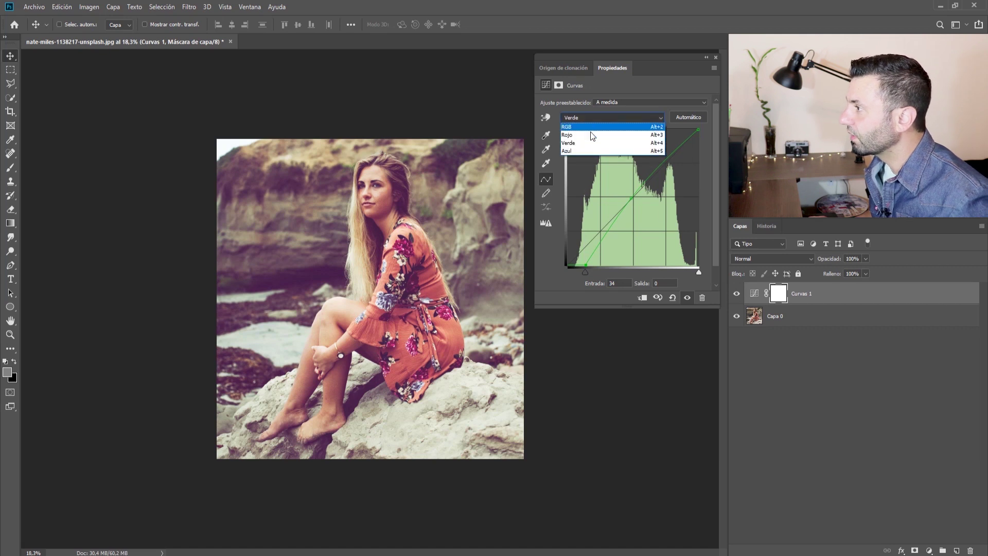
pyautogui.click(591, 128)
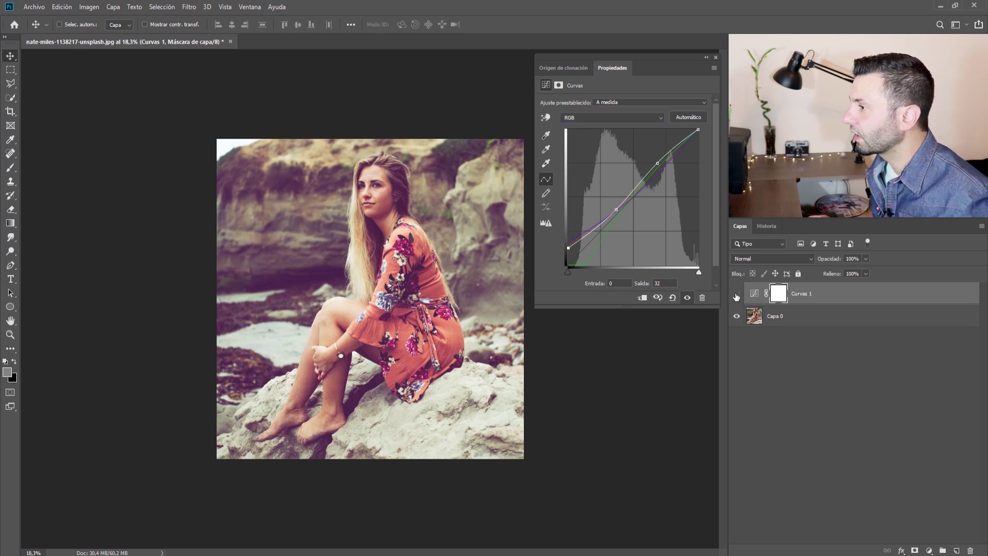
pyautogui.click(736, 296)
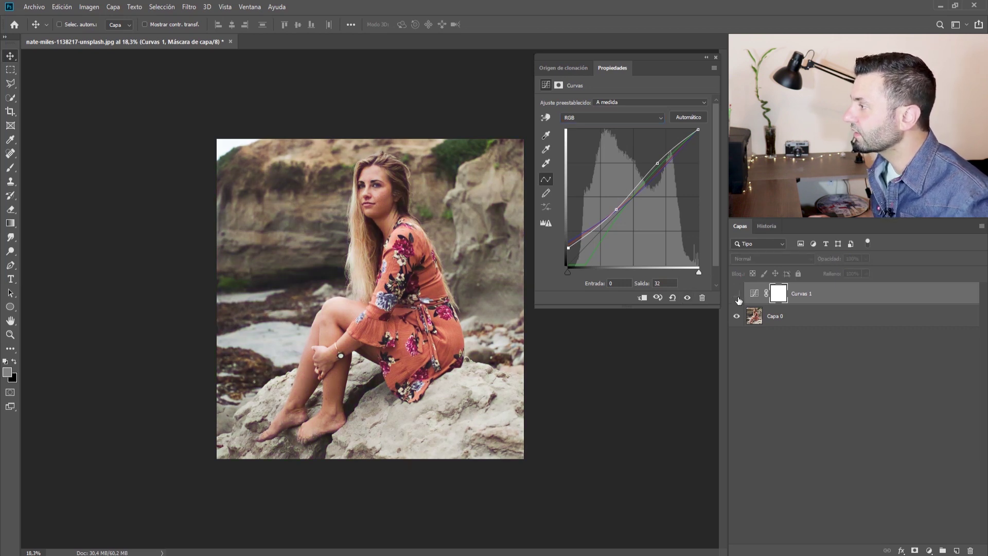
# Lower the Curvas 1 layer opacity to 70%, comparing the grade on and off
pyautogui.click(736, 295)
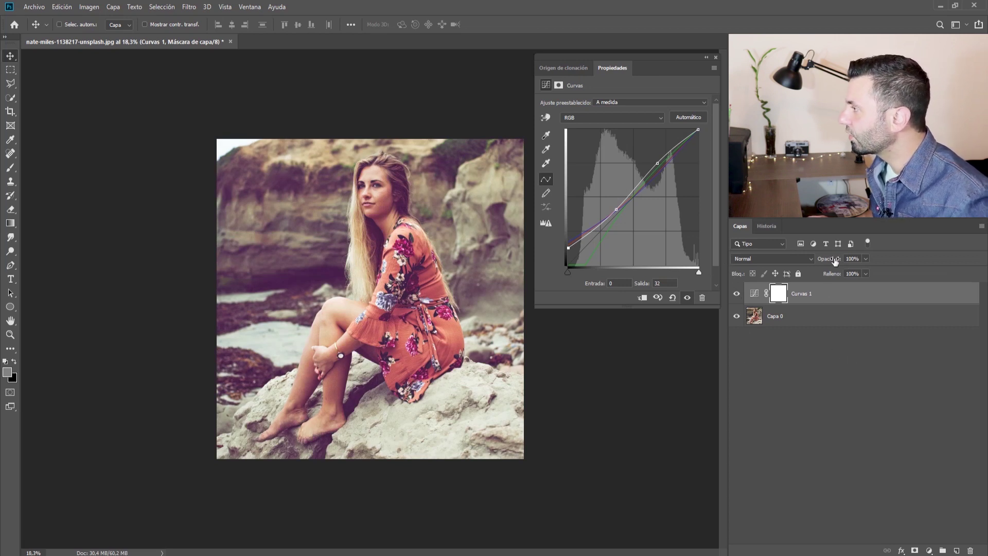
pyautogui.moveTo(828, 259); pyautogui.dragTo(826, 261)
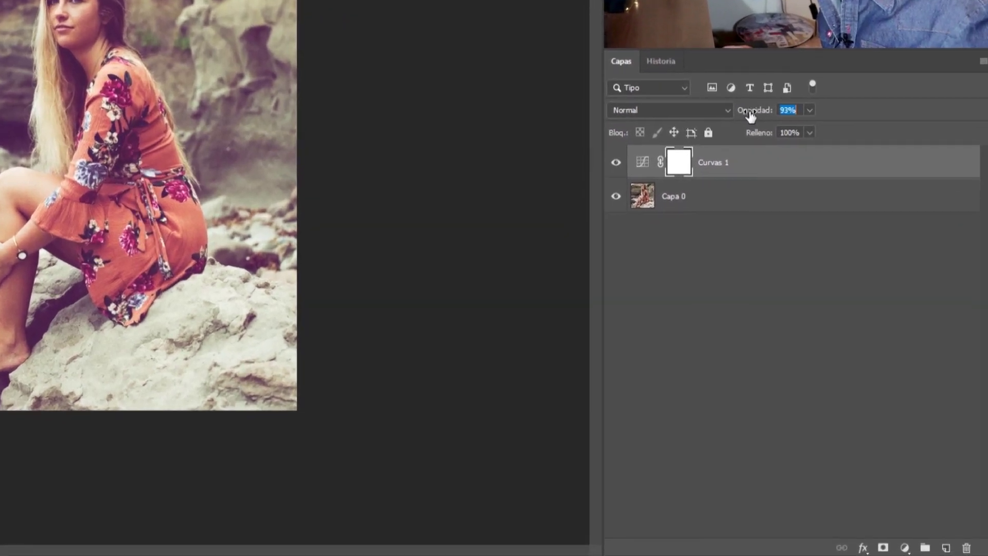
pyautogui.moveTo(750, 116); pyautogui.dragTo(734, 115)
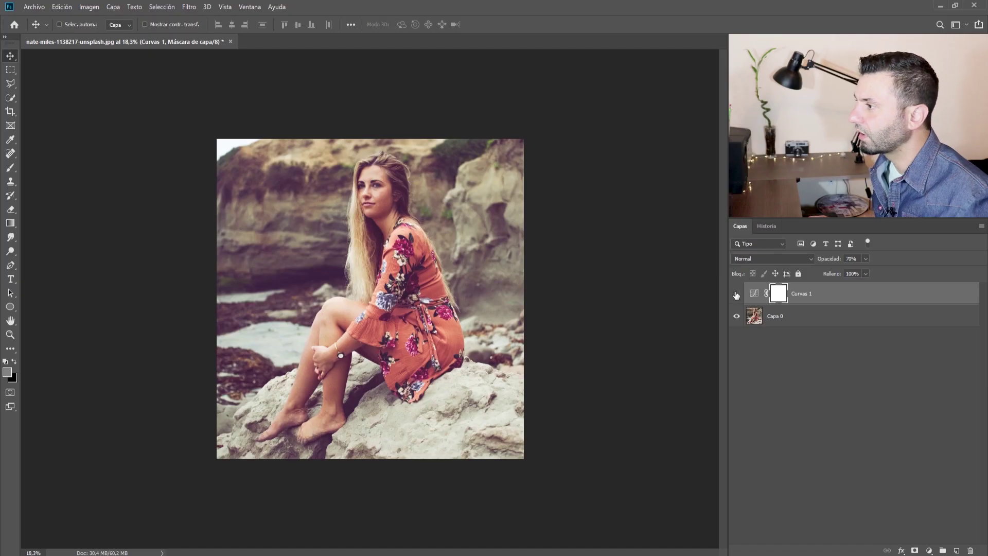
pyautogui.click(736, 293)
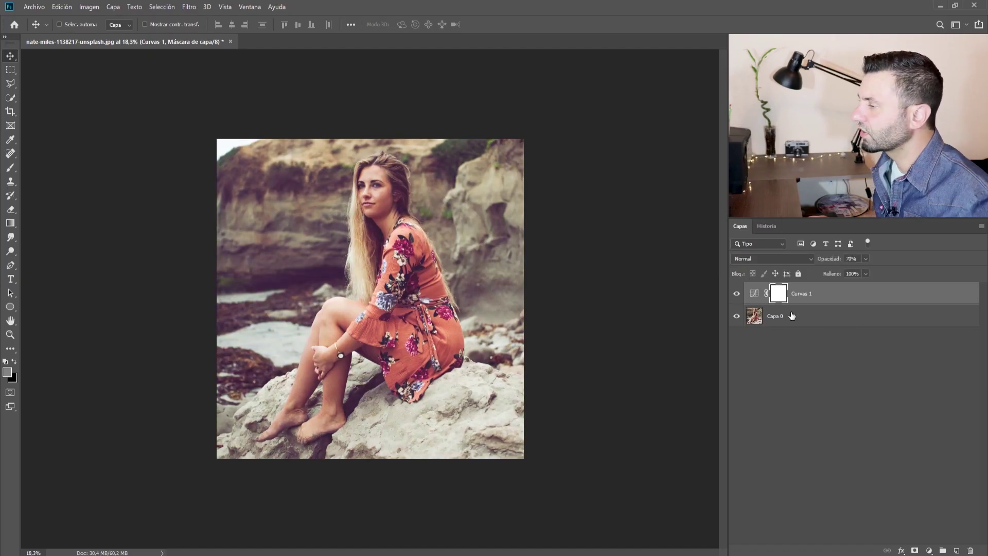
pyautogui.scroll(2, 337, 333)
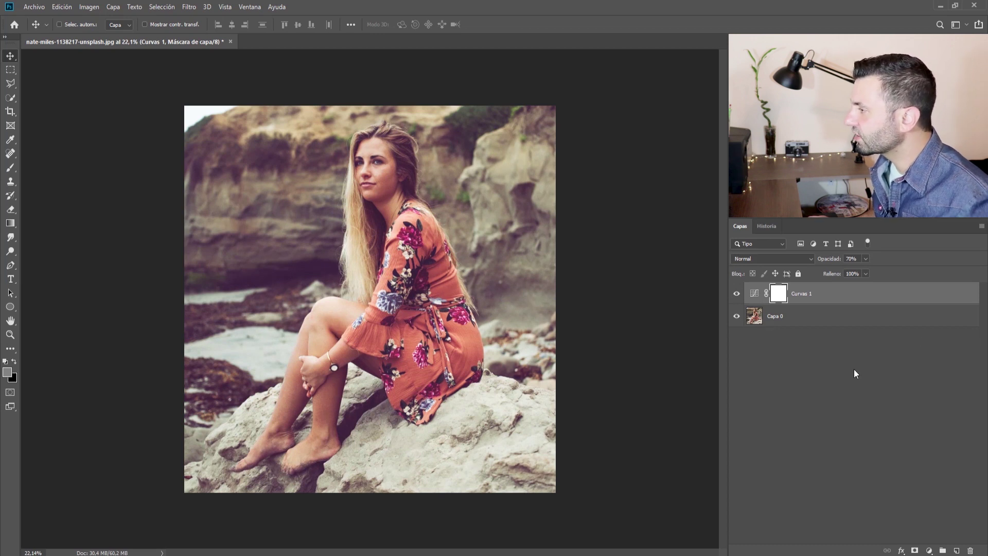
# Fill a new top layer using Aplicar imagen with Combinada/RGB at 100%
pyautogui.click(957, 550)
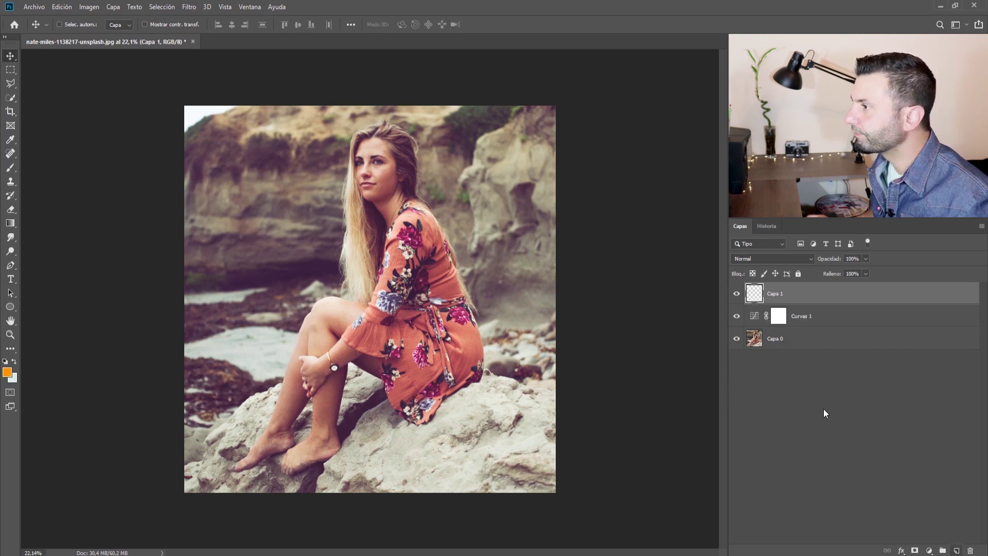
pyautogui.click(95, 8)
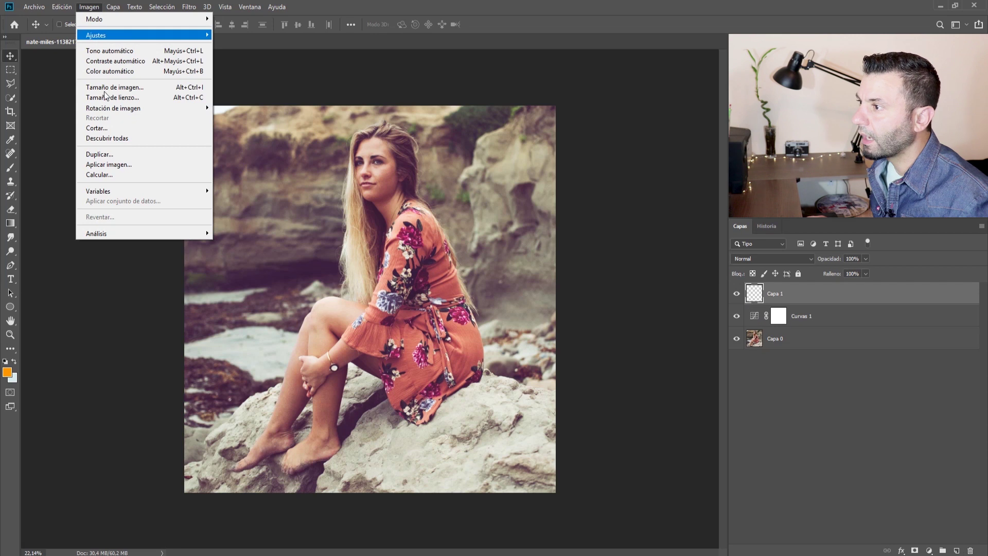
pyautogui.click(113, 165)
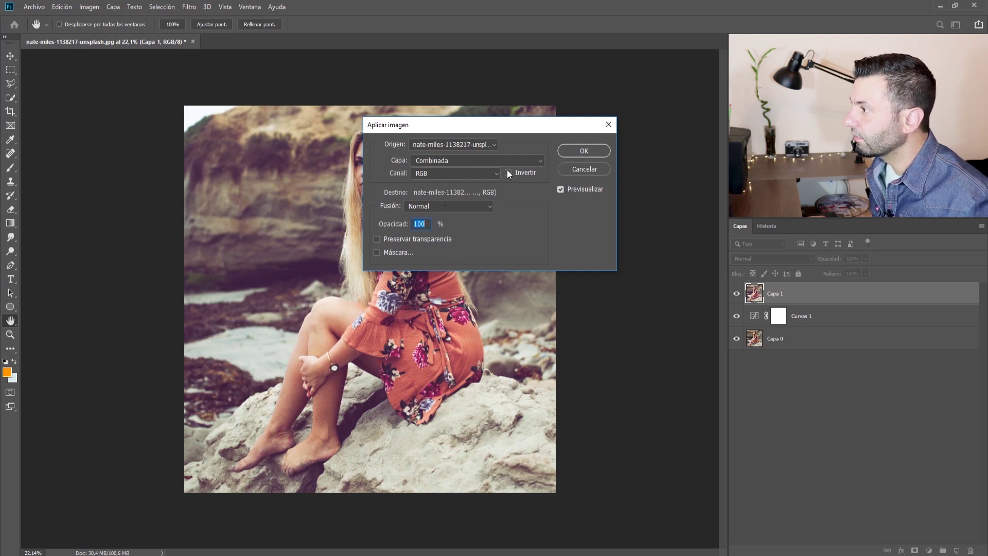
pyautogui.click(593, 152)
pyautogui.click(734, 294)
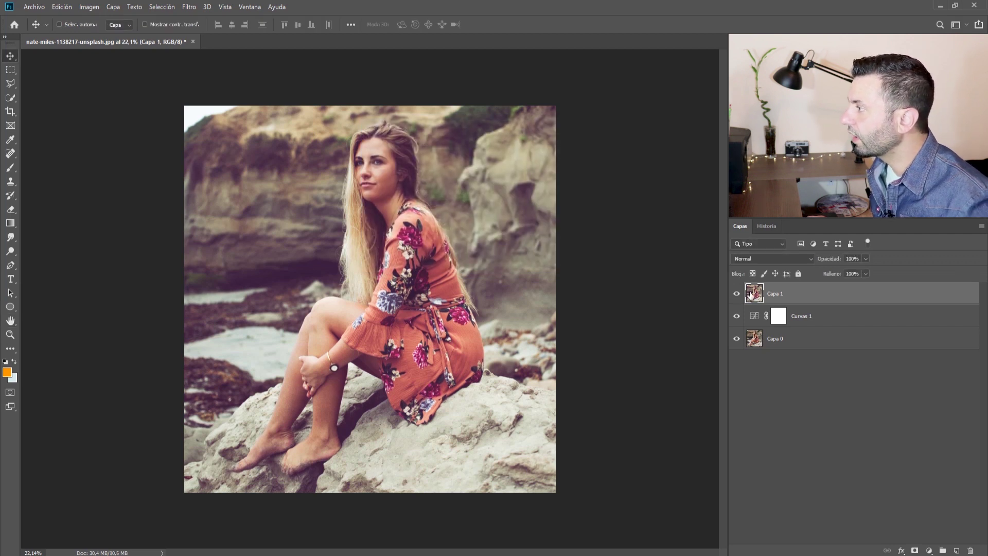
pyautogui.moveTo(421, 293)
pyautogui.mouseDown()
pyautogui.moveTo(434, 293)
pyautogui.moveTo(421, 293)
pyautogui.mouseUp()
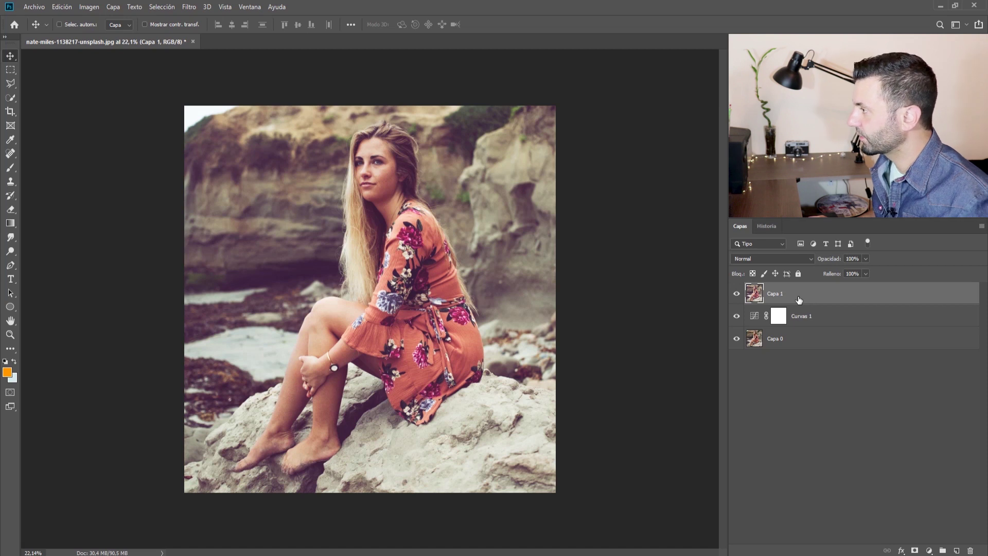
# Convert Capa 1 to a smart object via Convertir en objeto inteligente
pyautogui.rightClick(798, 300)
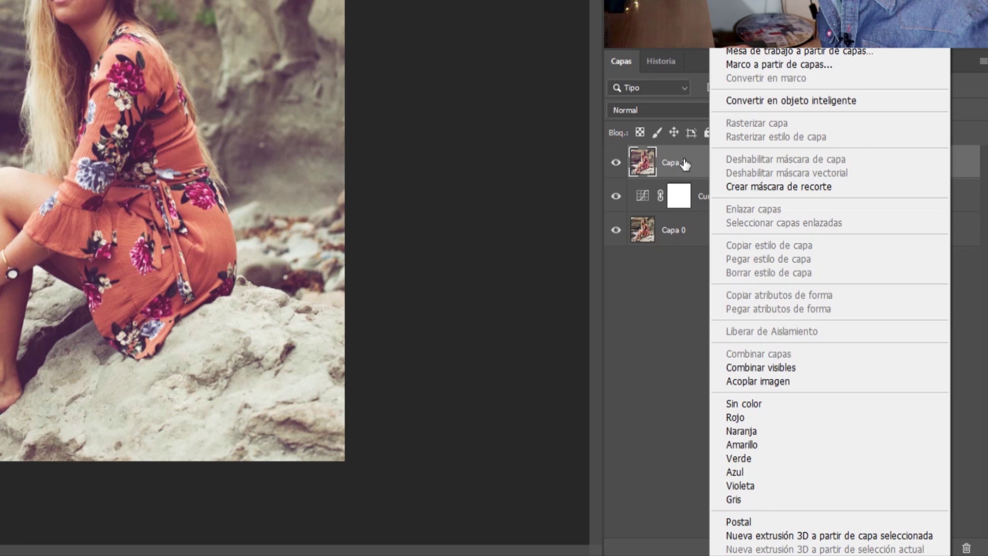
pyautogui.rightClick(683, 159)
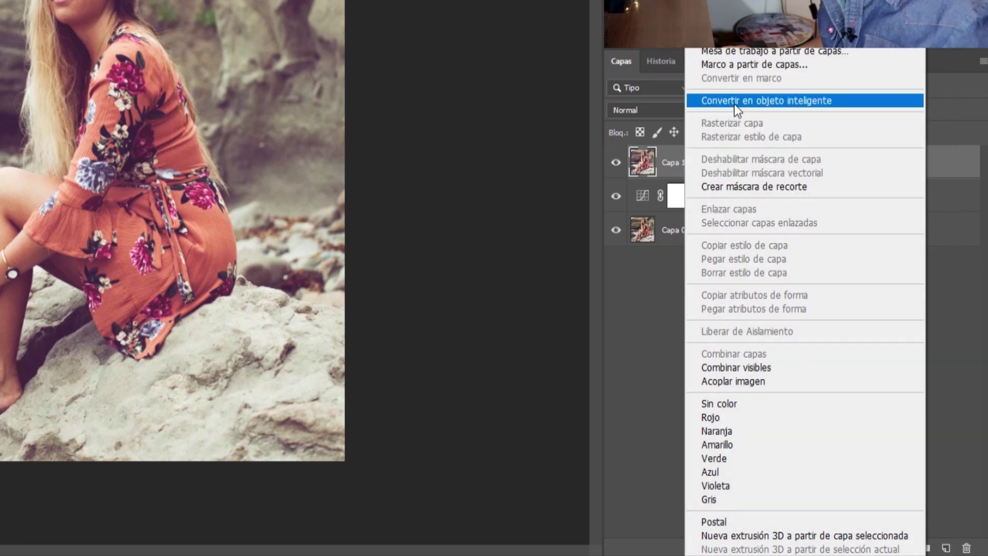
pyautogui.click(734, 100)
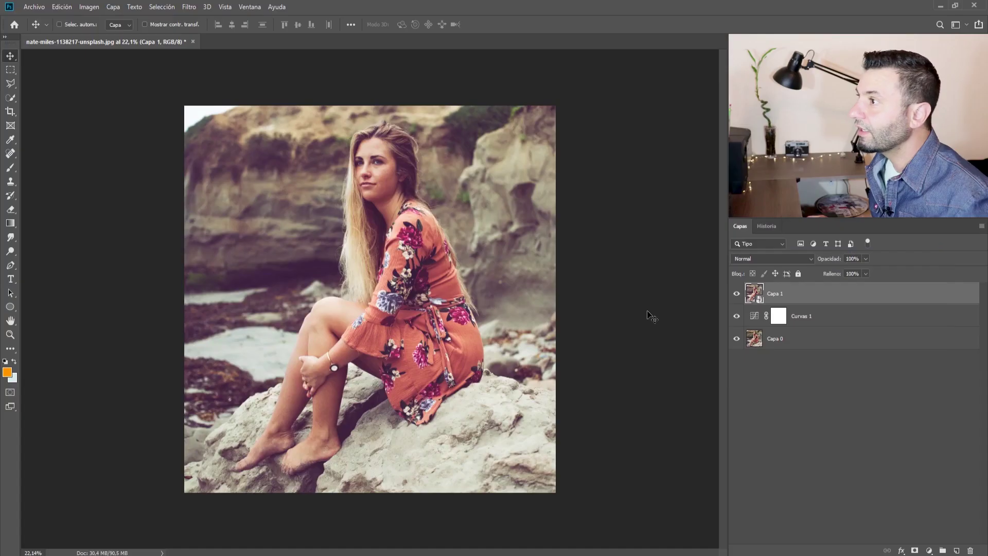
pyautogui.click(189, 6)
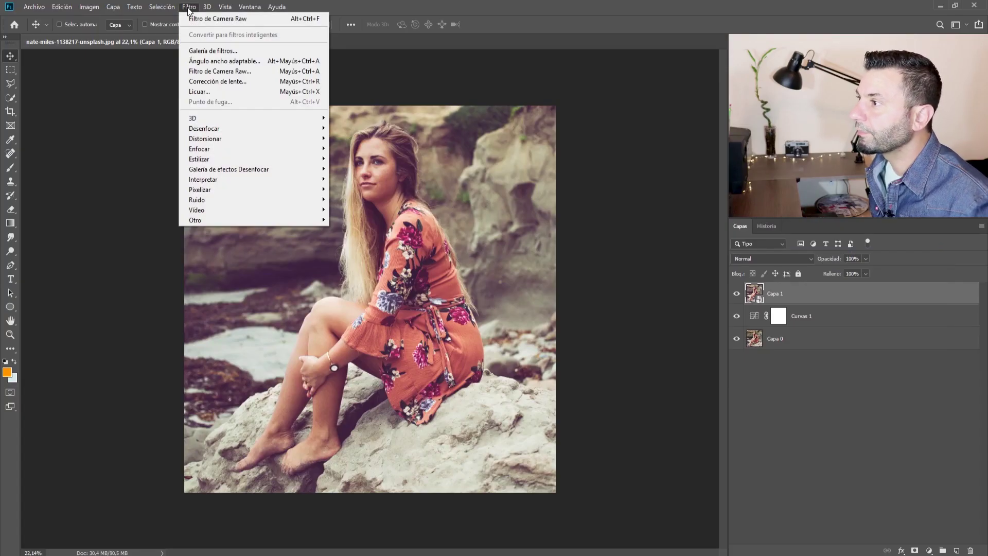
# Open Filtro de Camera Raw on Capa 1 and select the Radial Filter tool
pyautogui.click(217, 71)
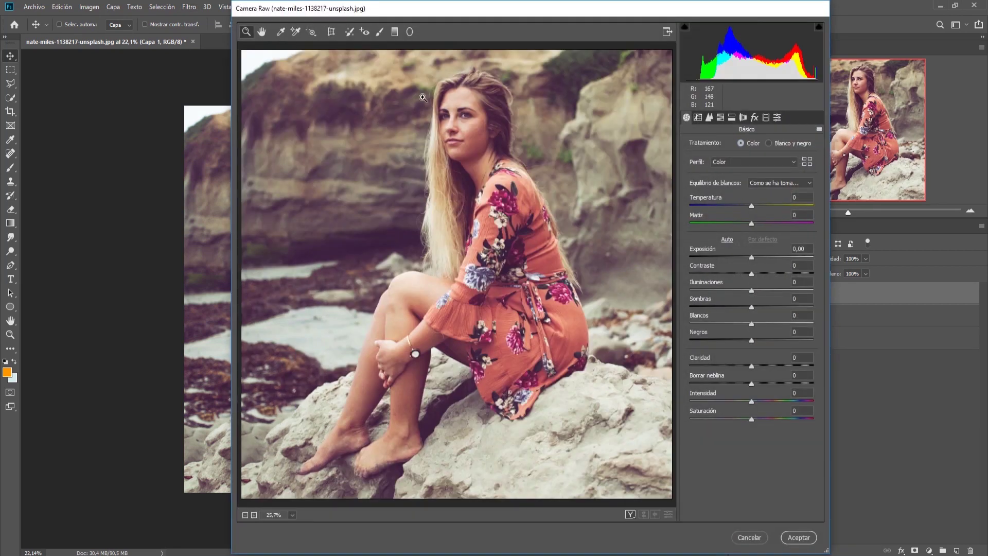
pyautogui.click(410, 32)
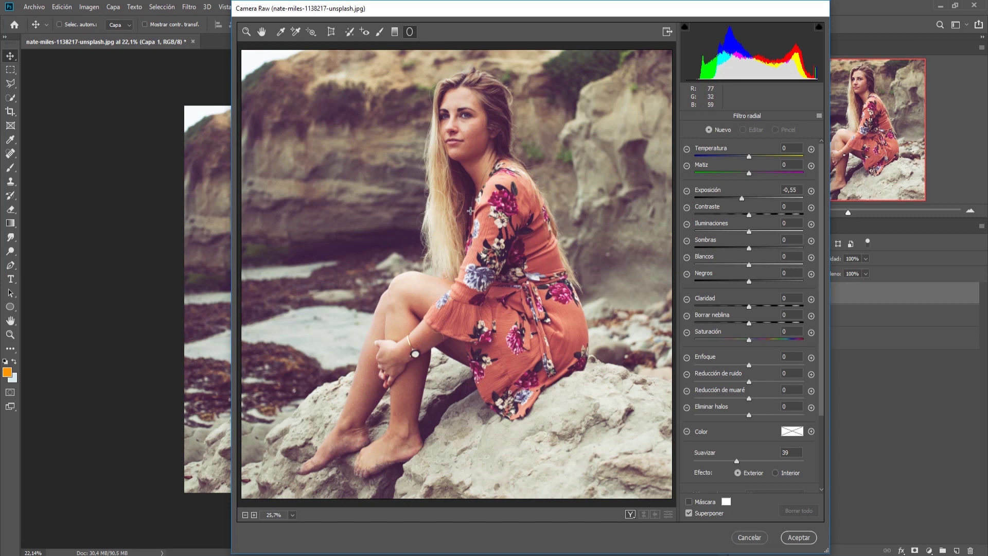
# Draw a large radial ellipse around the seated woman and set outside Exposición to -0,75
pyautogui.moveTo(475, 203); pyautogui.dragTo(501, 72)
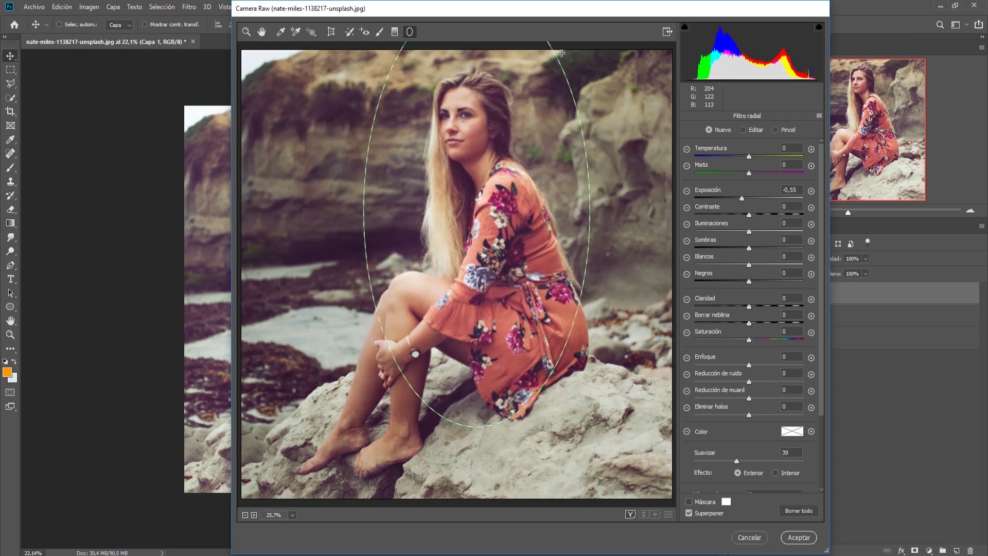
pyautogui.moveTo(501, 72)
pyautogui.mouseDown()
pyautogui.moveTo(616, 1)
pyautogui.moveTo(595, 1)
pyautogui.mouseUp()
pyautogui.moveTo(519, 204); pyautogui.dragTo(518, 140)
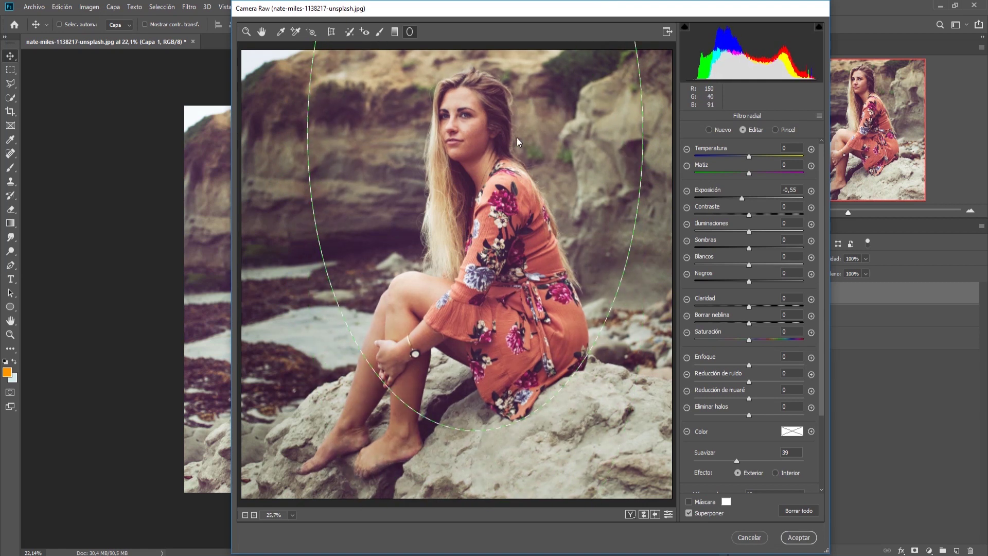
pyautogui.moveTo(516, 137); pyautogui.dragTo(509, 222)
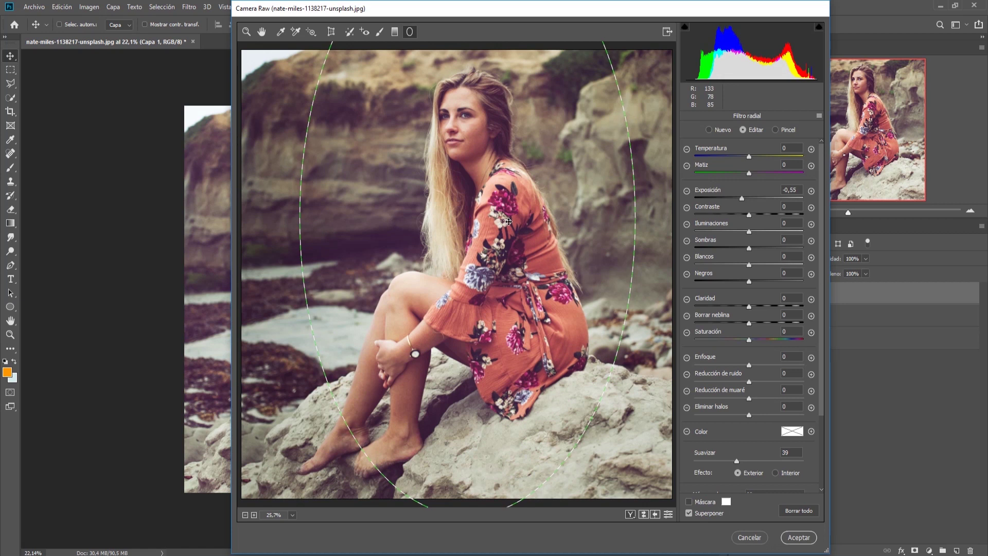
pyautogui.moveTo(509, 221); pyautogui.dragTo(513, 225)
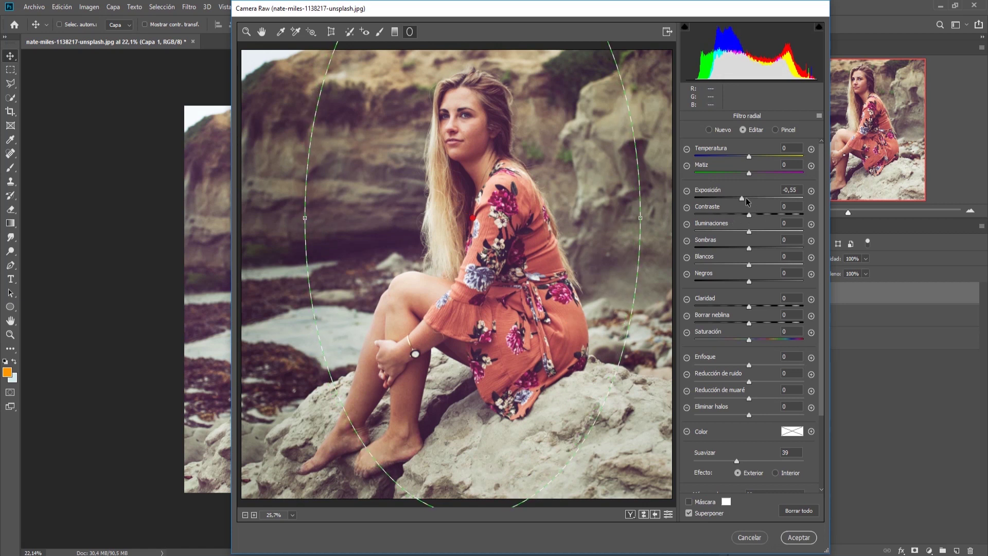
pyautogui.click(749, 199)
pyautogui.moveTo(749, 198); pyautogui.dragTo(740, 202)
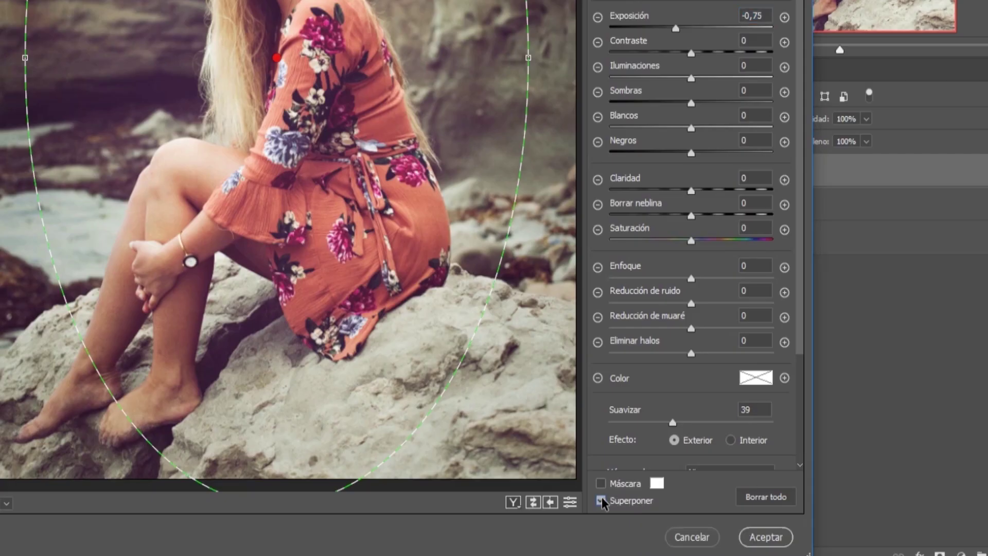
# Hide the radial overlay, soften the vignette edge, set Exposición to -0,75 and apply it
pyautogui.click(600, 500)
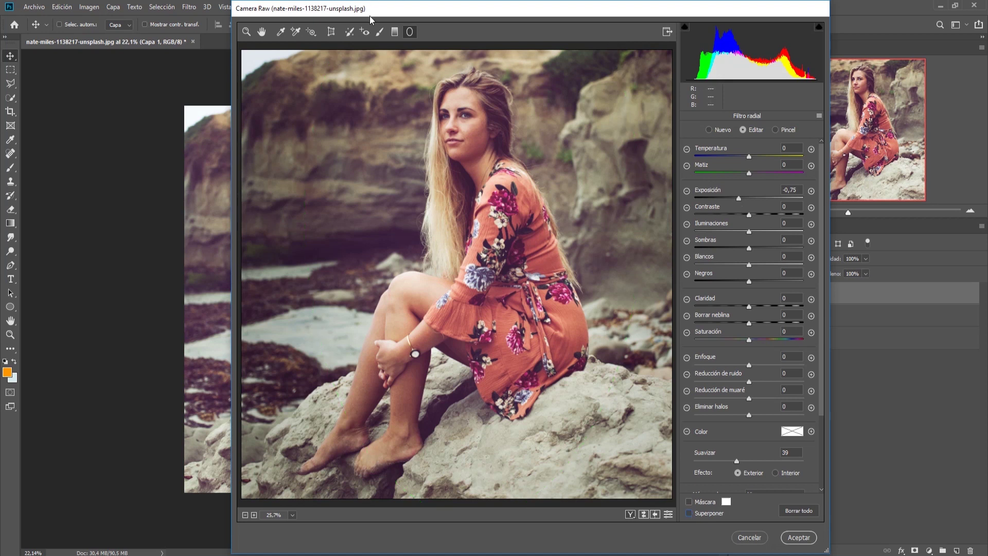
pyautogui.click(738, 199)
pyautogui.moveTo(738, 199)
pyautogui.mouseDown()
pyautogui.moveTo(711, 193)
pyautogui.moveTo(739, 198)
pyautogui.mouseUp()
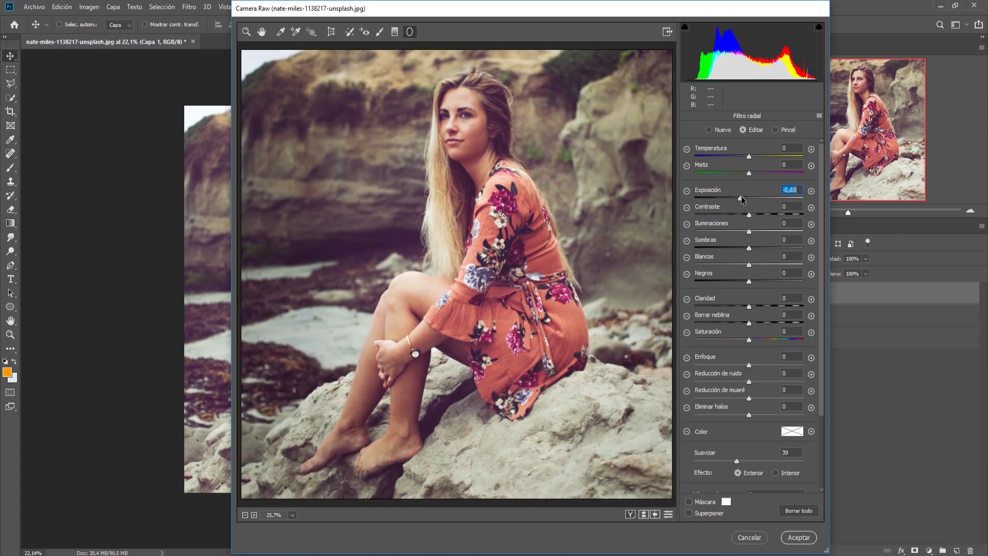
pyautogui.moveTo(740, 196); pyautogui.dragTo(740, 196)
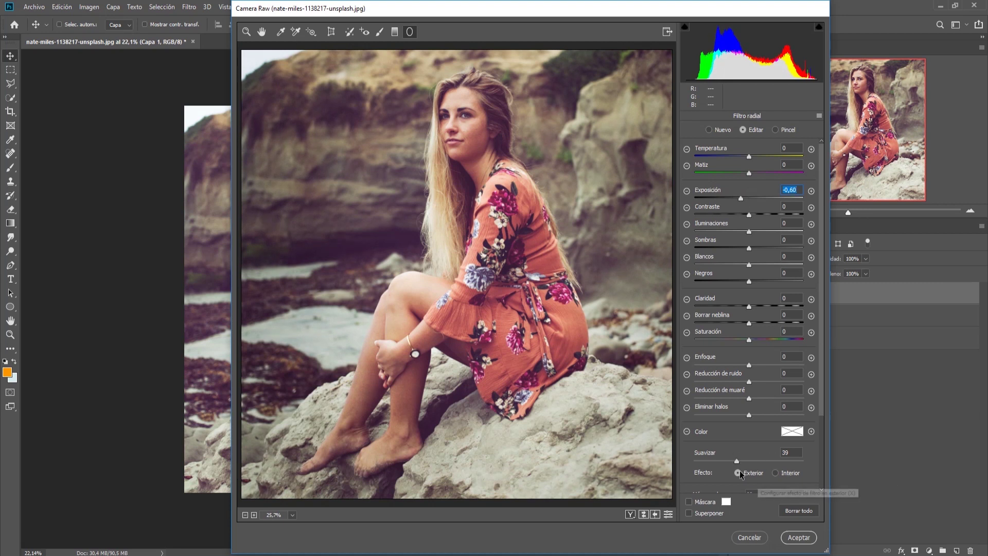
pyautogui.moveTo(741, 460); pyautogui.dragTo(755, 463)
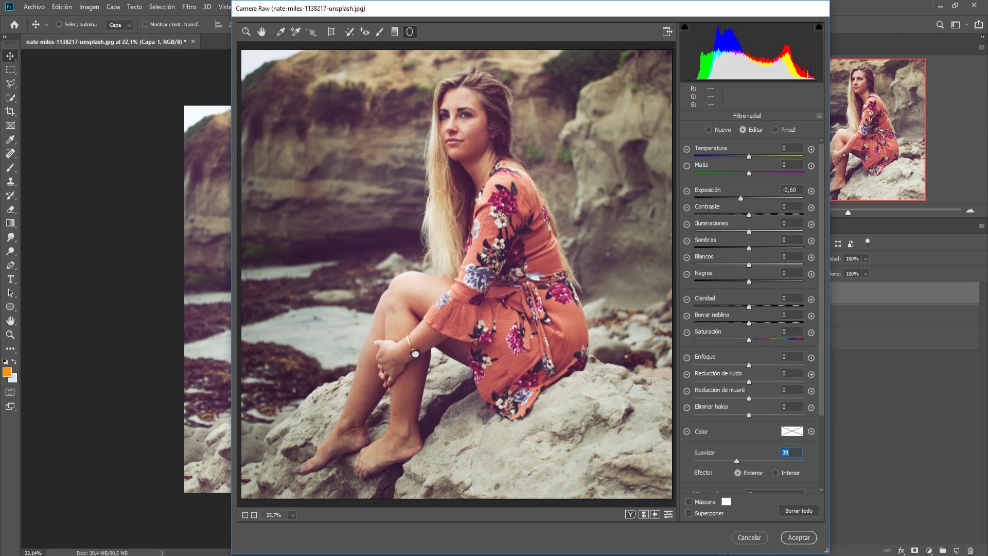
pyautogui.moveTo(743, 199); pyautogui.dragTo(736, 196)
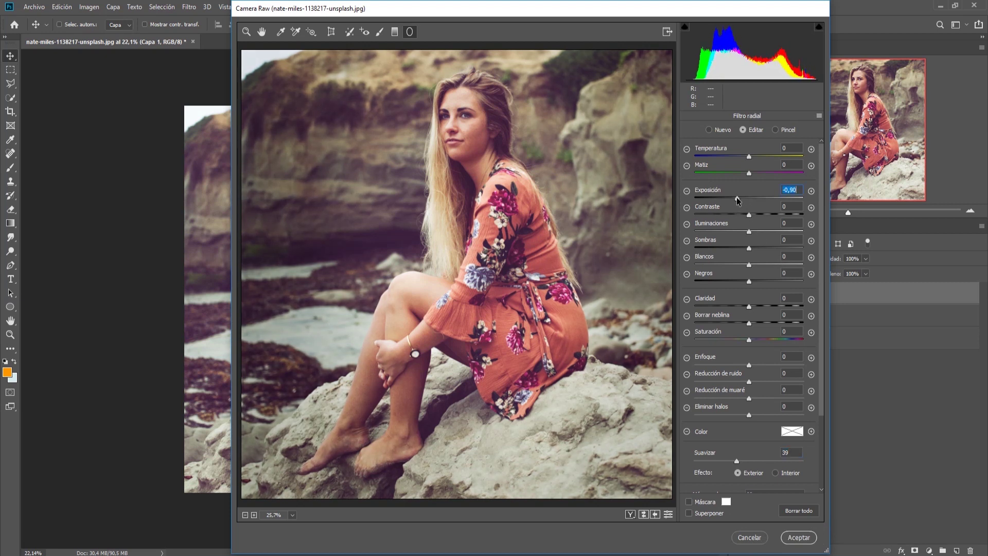
pyautogui.moveTo(737, 198); pyautogui.dragTo(739, 199)
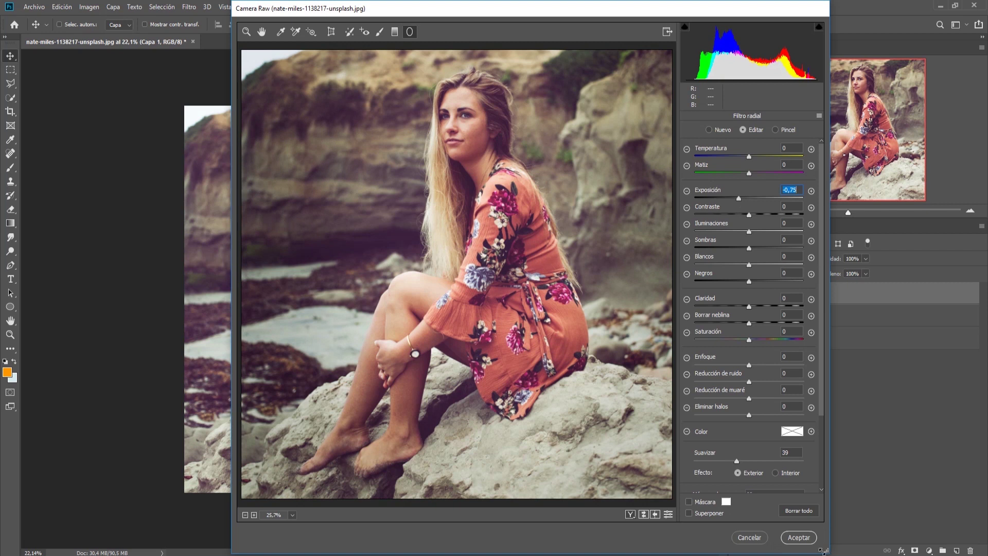
pyautogui.click(797, 537)
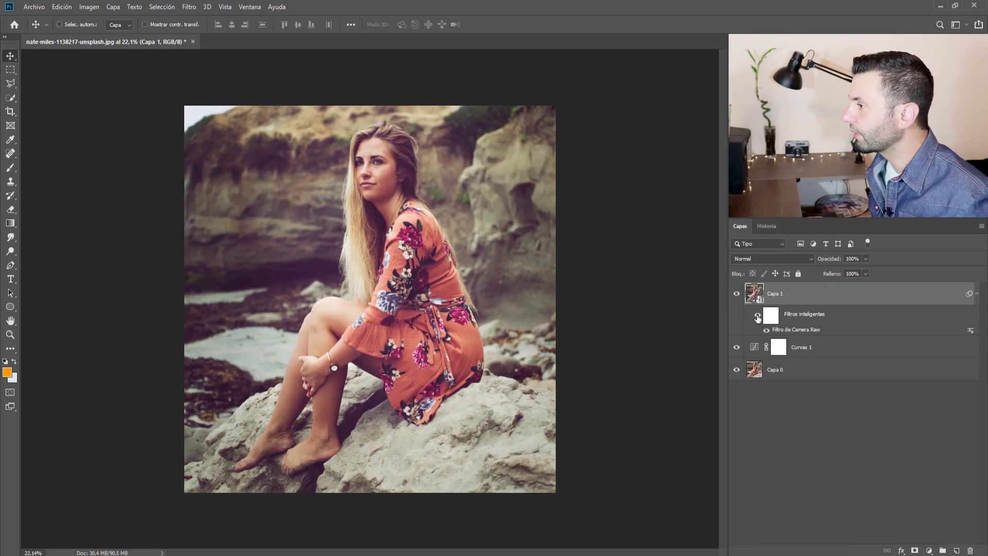
# Toggle the Camera Raw smart filter off, on and off again to compare
pyautogui.click(757, 316)
pyautogui.click(757, 317)
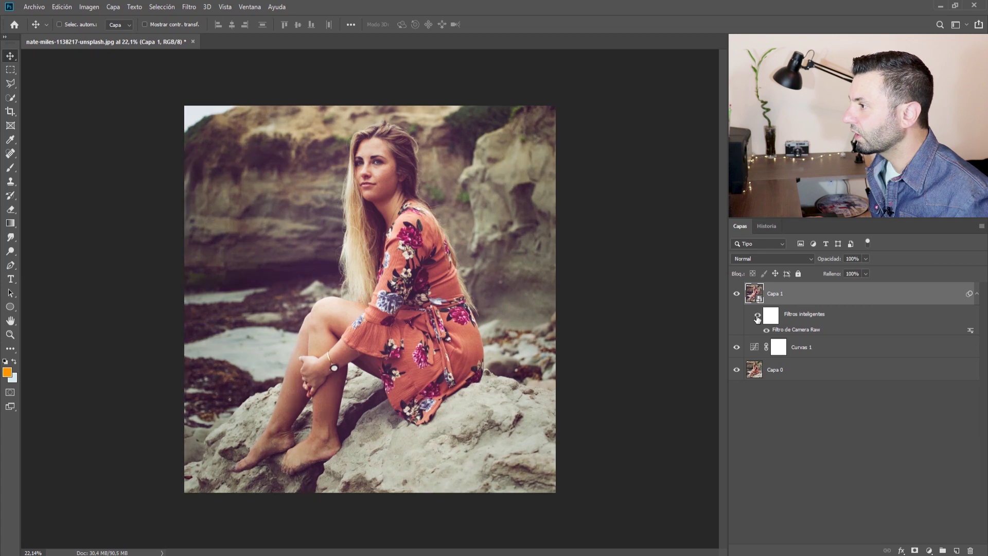
pyautogui.click(757, 317)
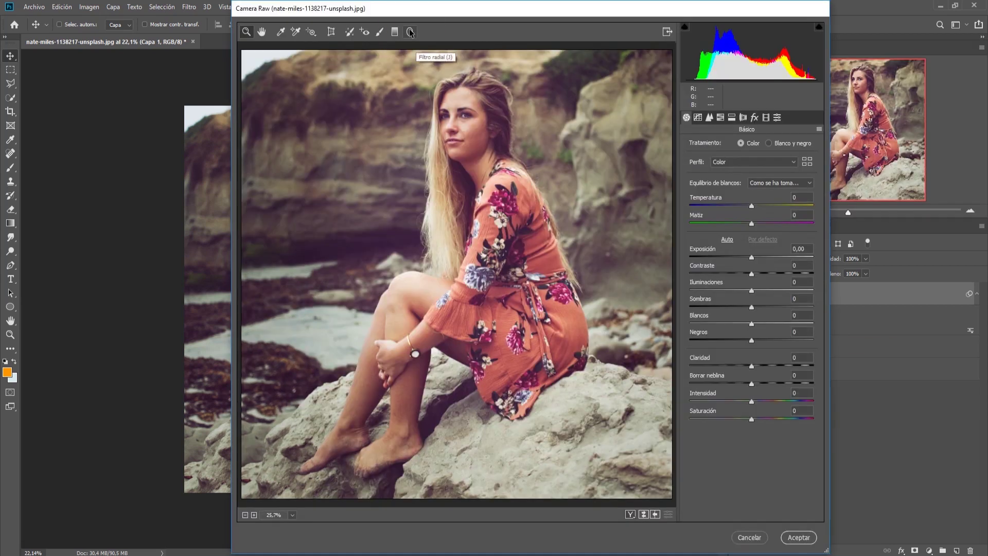
# Reopen the radial filter in Camera Raw and reapply it at -0,6 exposure
pyautogui.click(410, 32)
pyautogui.click(472, 219)
pyautogui.write('-0,6')
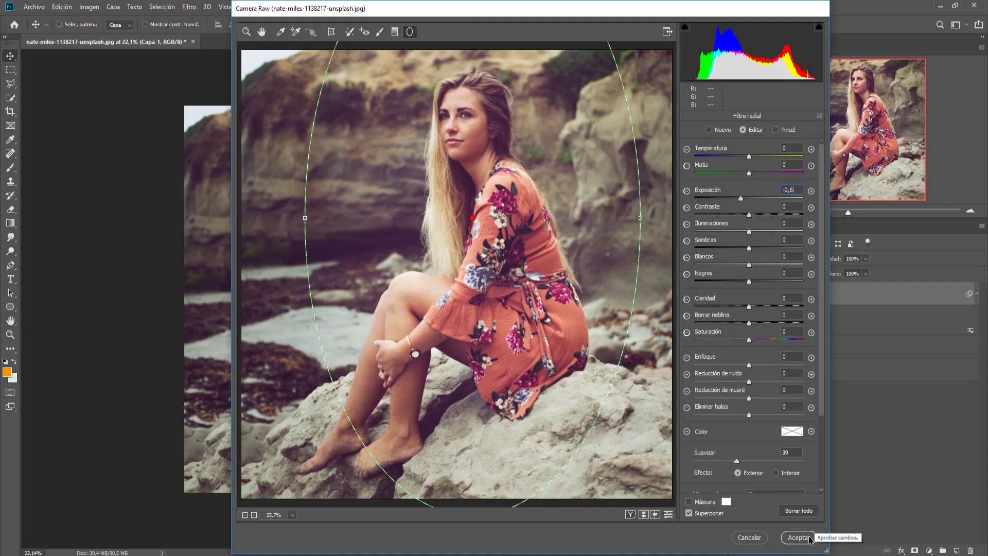
pyautogui.click(835, 537)
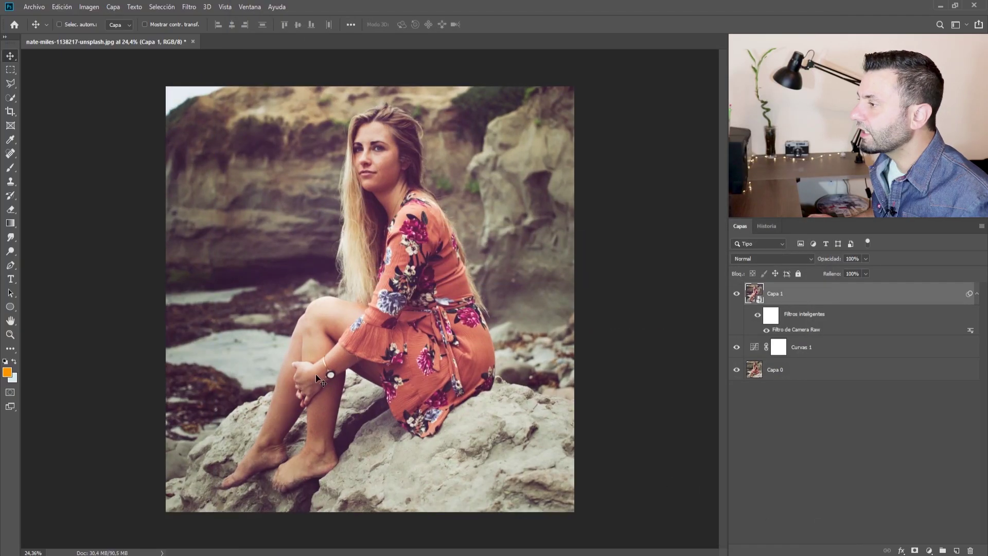
# Toggle Capa 1's visibility off and back on to compare the photo with and without the vignette
pyautogui.scroll(1, 300, 343)
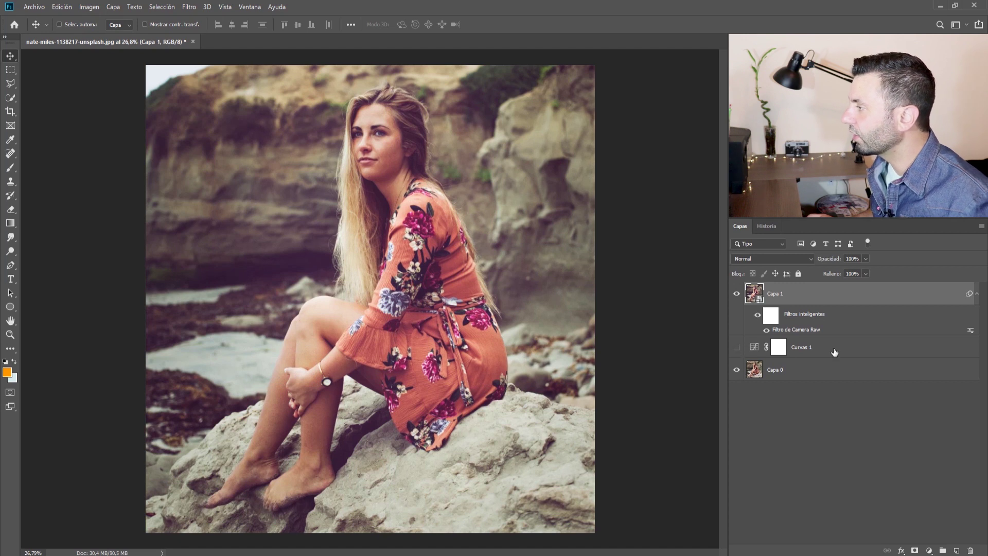
pyautogui.click(736, 294)
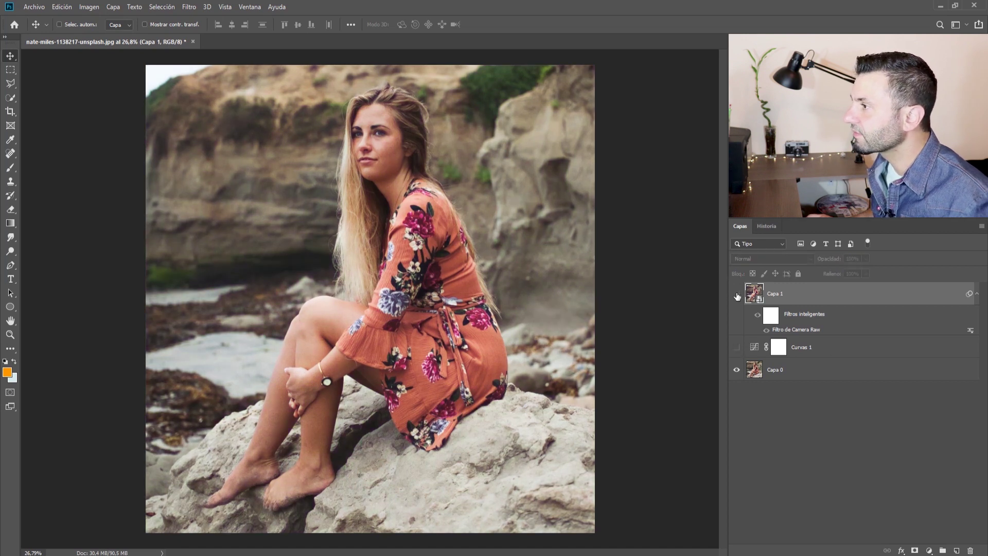
pyautogui.click(737, 294)
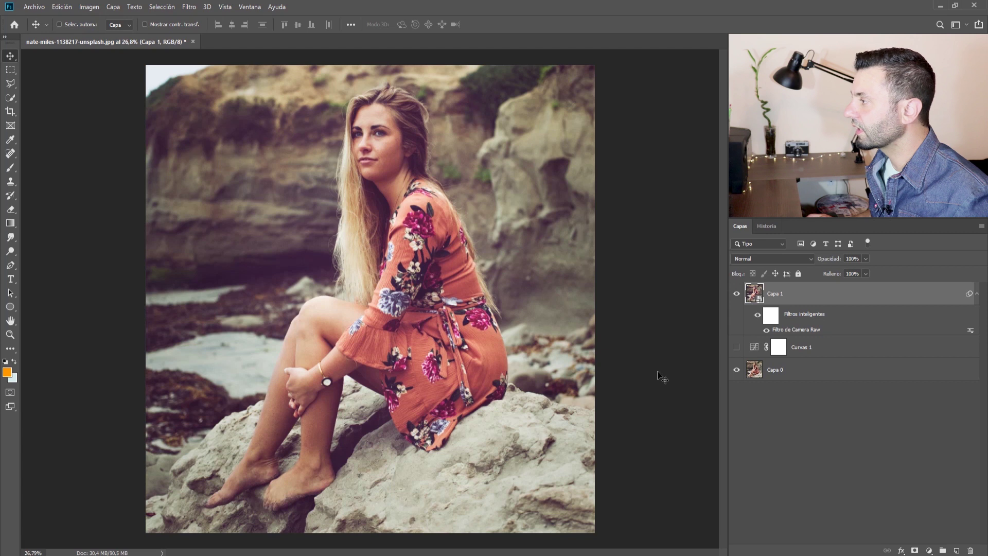